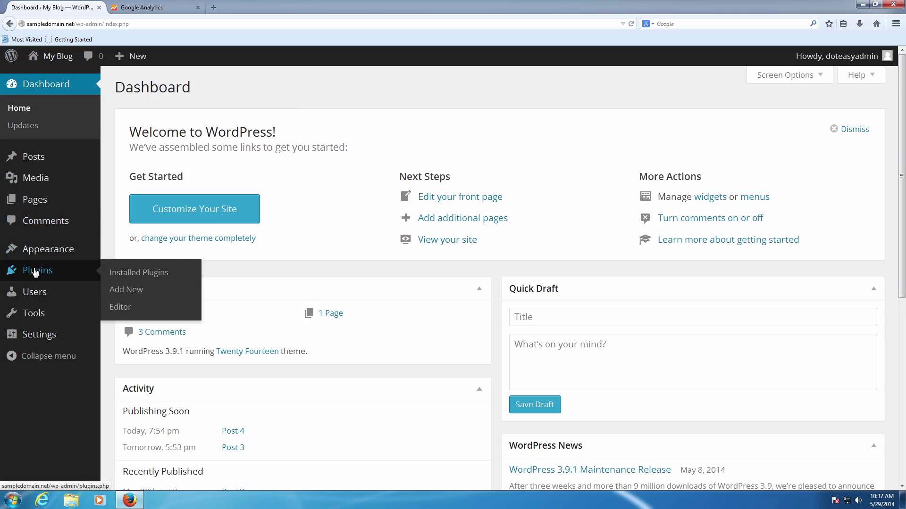
Step: Search the Add New plugins directory for 'Google Analytics for WordPress'
{"action": "left_click", "coordinate": [38, 271]}
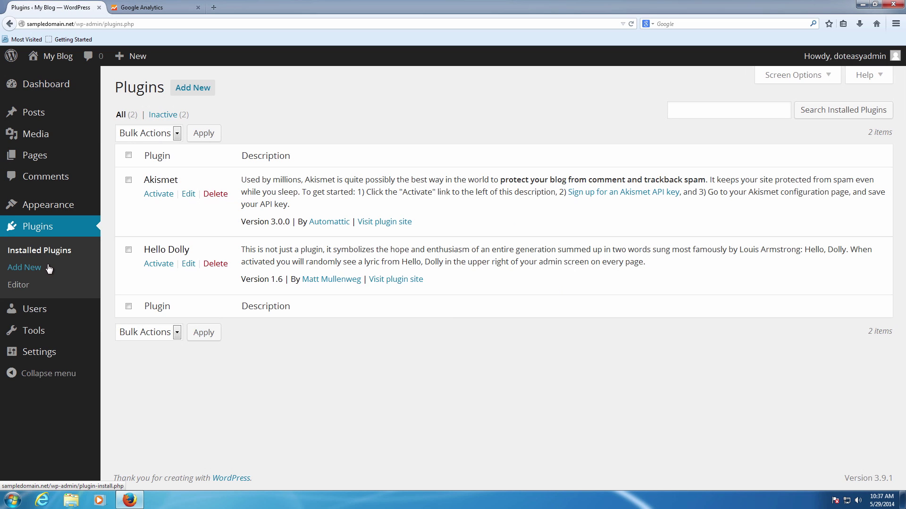
{"action": "left_click", "coordinate": [48, 268]}
{"action": "left_click", "coordinate": [173, 188]}
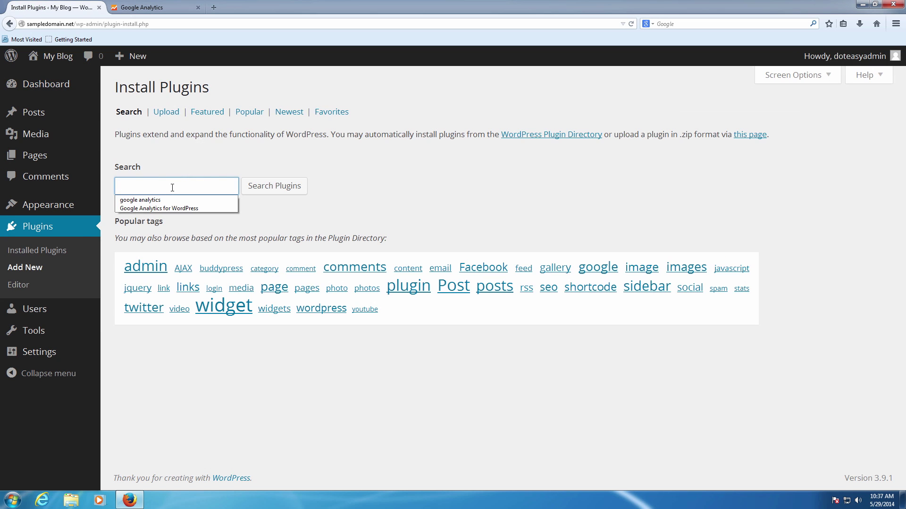
{"action": "left_click", "coordinate": [165, 208]}
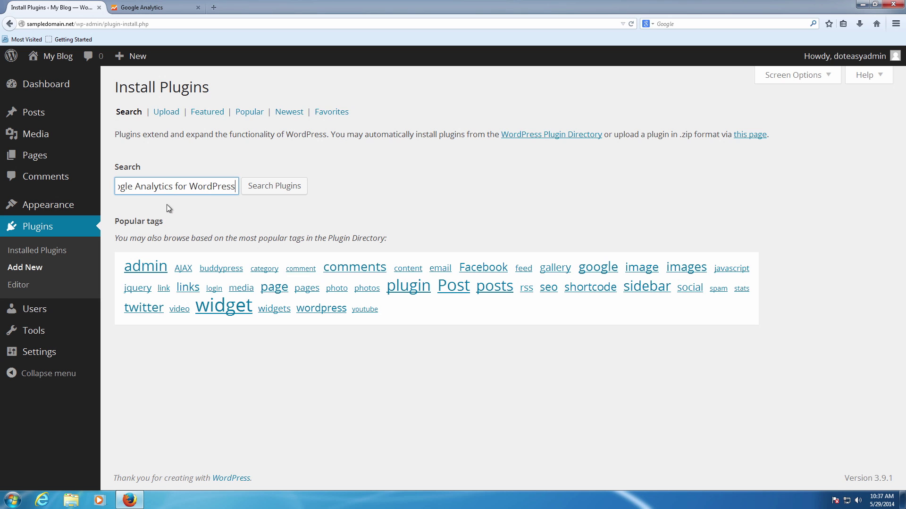
{"action": "left_click", "coordinate": [251, 189]}
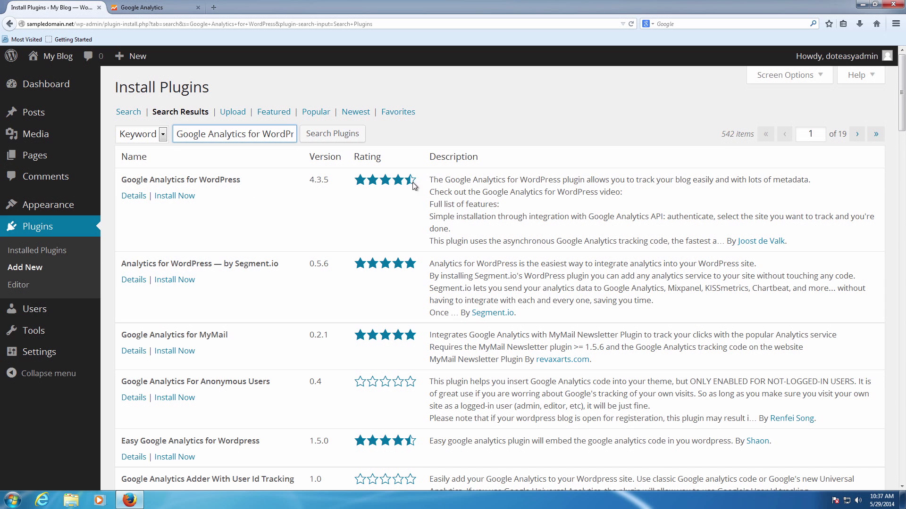
Step: Install and activate Google Analytics for WordPress and open its configuration page
{"action": "left_click", "coordinate": [177, 197]}
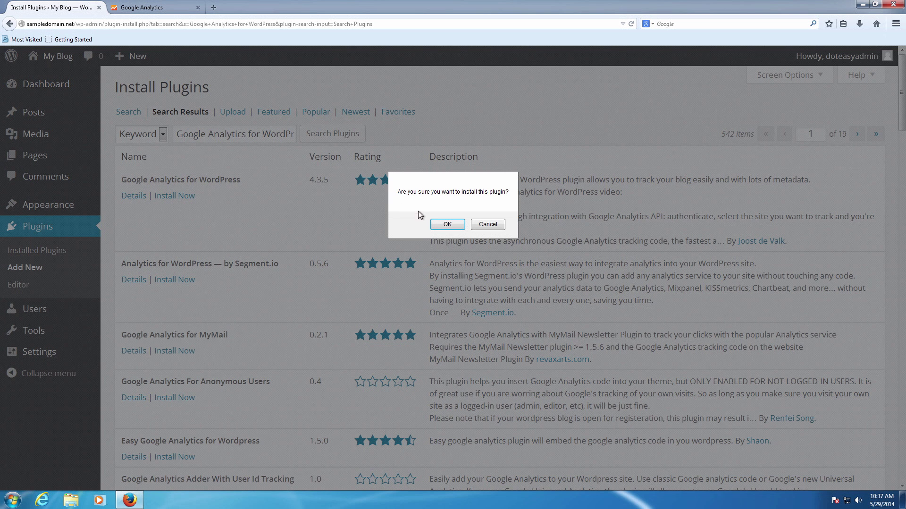
{"action": "left_click", "coordinate": [445, 225]}
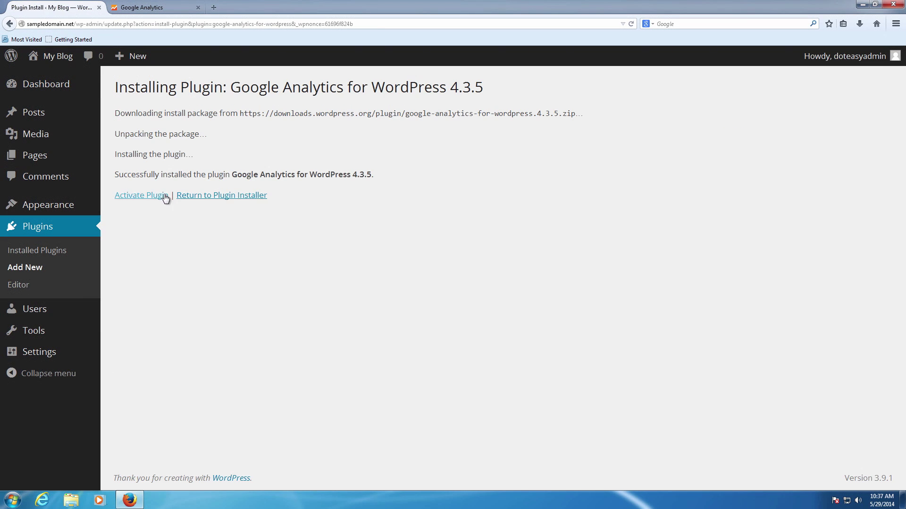
{"action": "left_click", "coordinate": [158, 197]}
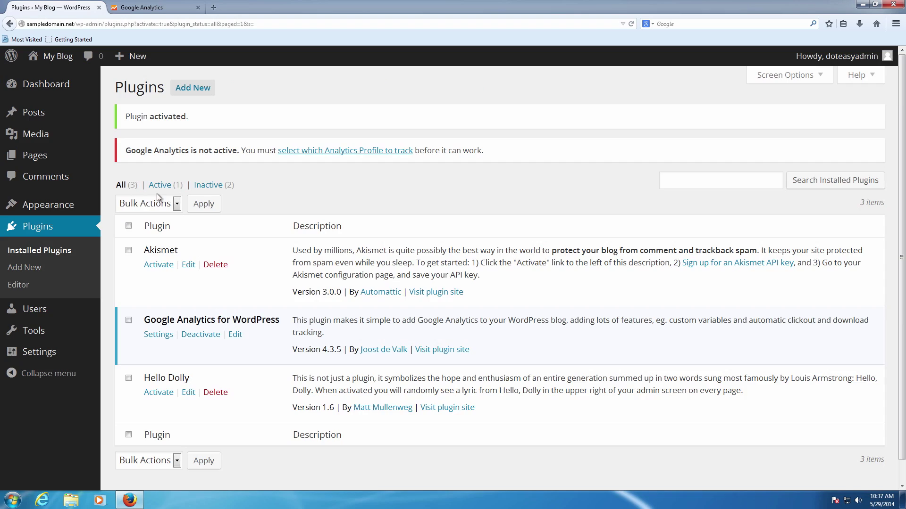
{"action": "scroll", "coordinate": [281, 205], "scroll_direction": "down", "scroll_amount": 1}
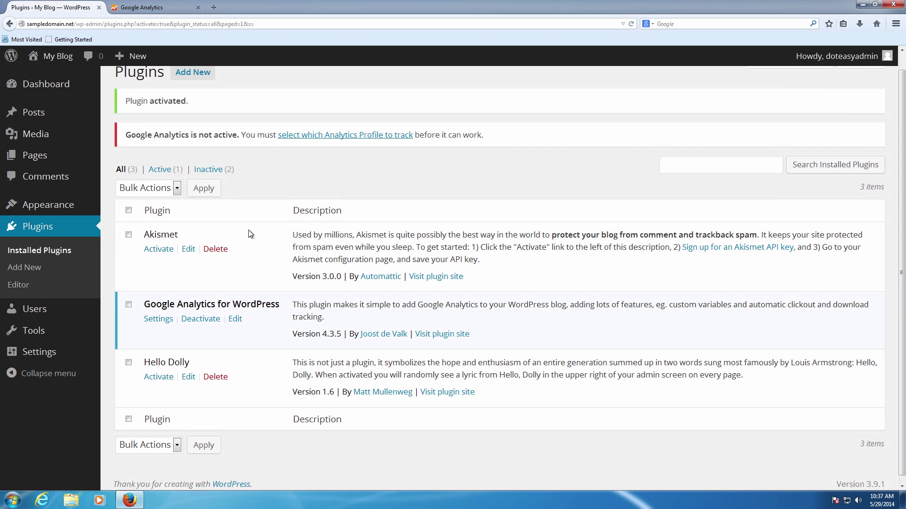
{"action": "left_click", "coordinate": [159, 312]}
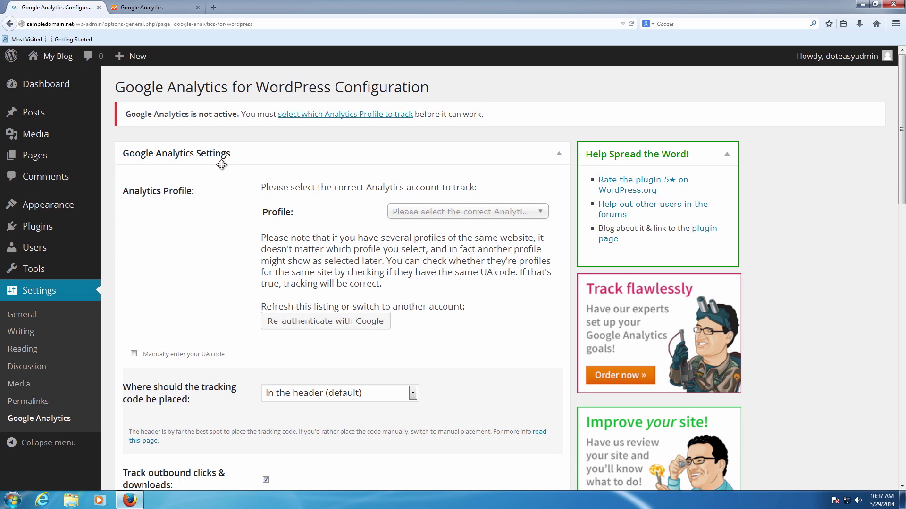
Step: Leave the analytics profile unselected, tick manual UA code entry, and switch to Google Analytics
{"action": "left_click", "coordinate": [477, 212]}
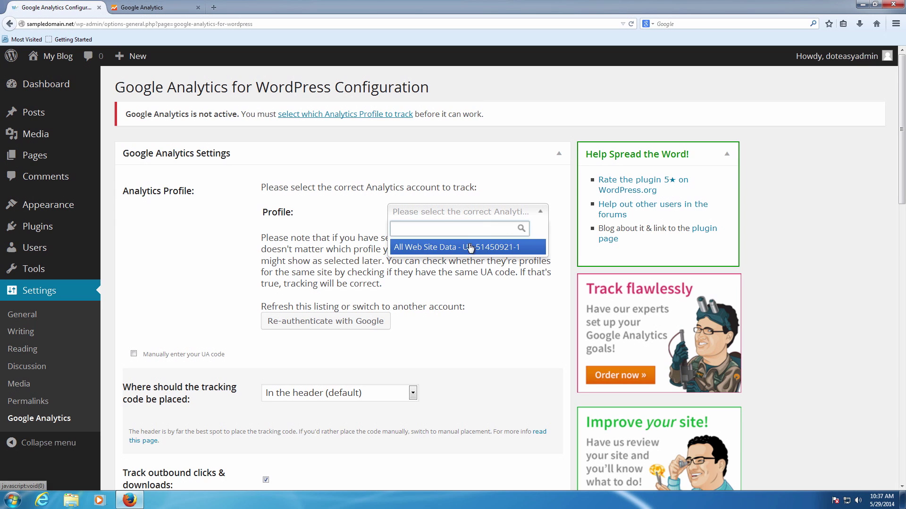
{"action": "left_click", "coordinate": [386, 222]}
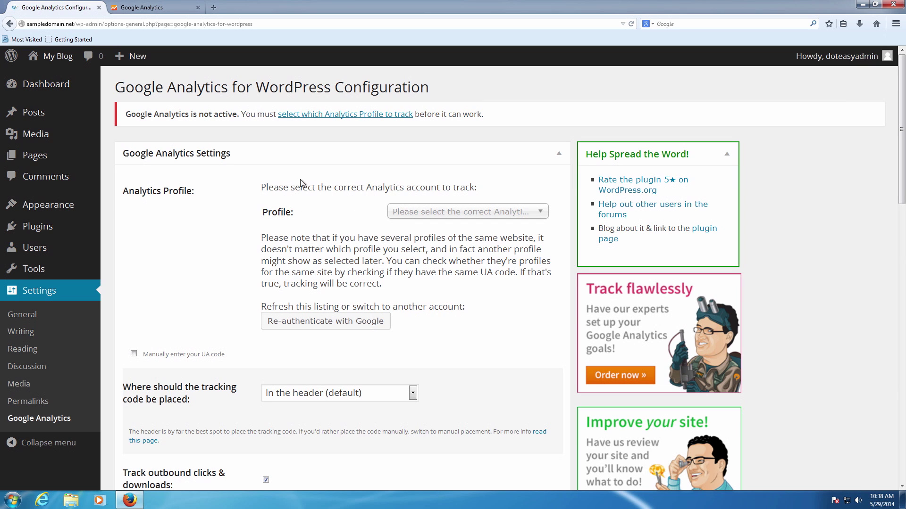
{"action": "left_click", "coordinate": [160, 6]}
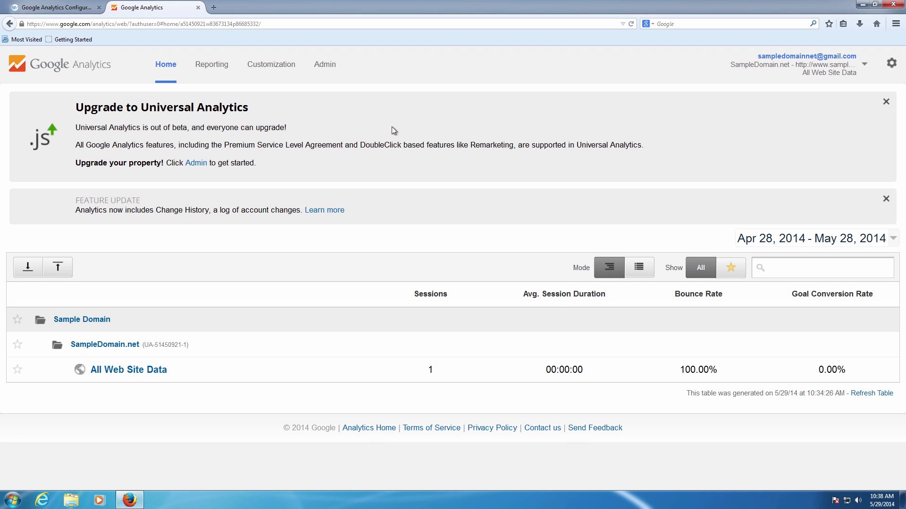
{"action": "left_click", "coordinate": [86, 9]}
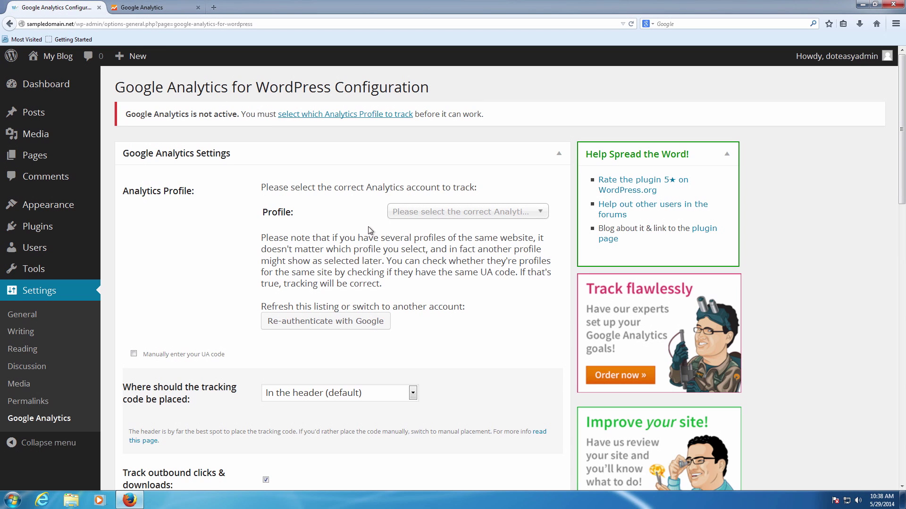
{"action": "left_click", "coordinate": [417, 211]}
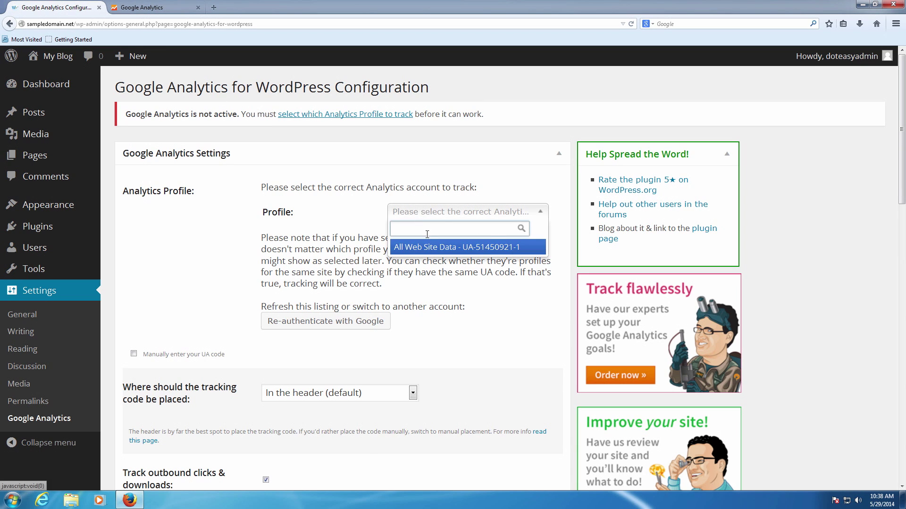
{"action": "left_click", "coordinate": [328, 249]}
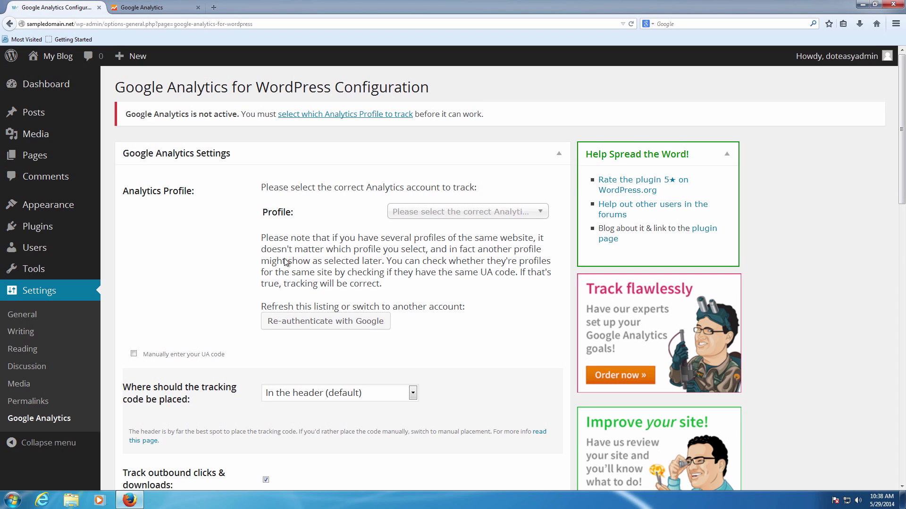
{"action": "left_click", "coordinate": [134, 354]}
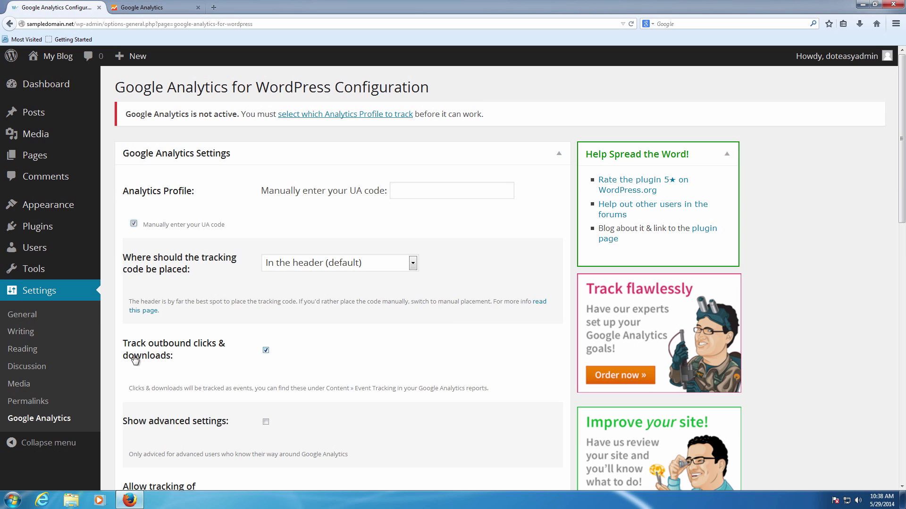
{"action": "left_click", "coordinate": [167, 13]}
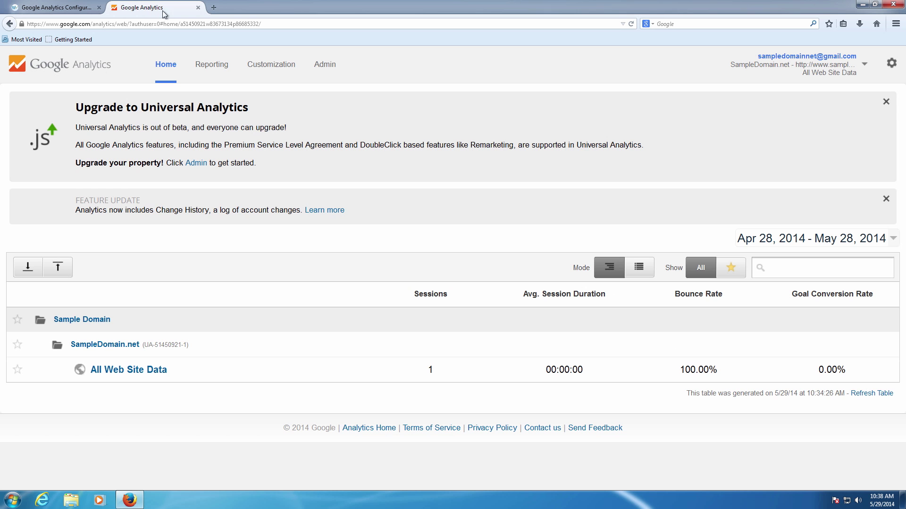
Step: Go to the property's Tracking Code page under Admin > Tracking Info
{"action": "left_click", "coordinate": [330, 69]}
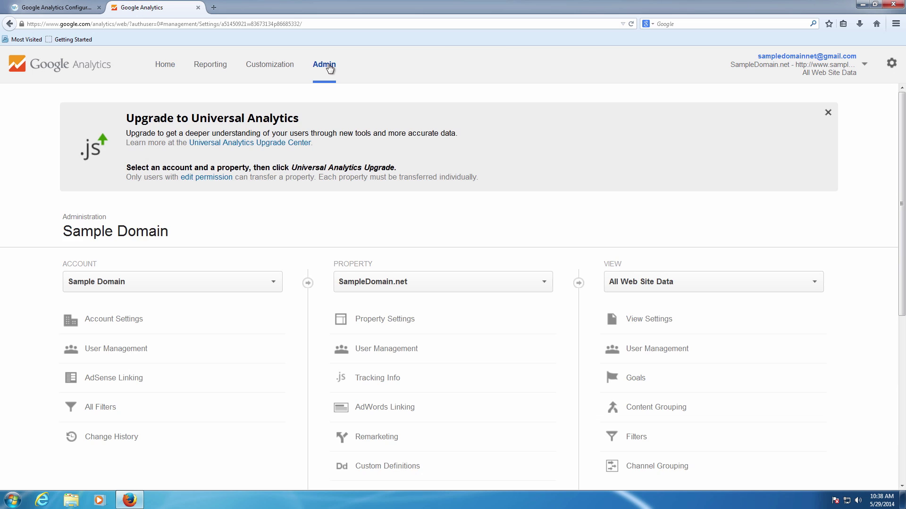
{"action": "scroll", "coordinate": [396, 193], "scroll_direction": "down", "scroll_amount": 2}
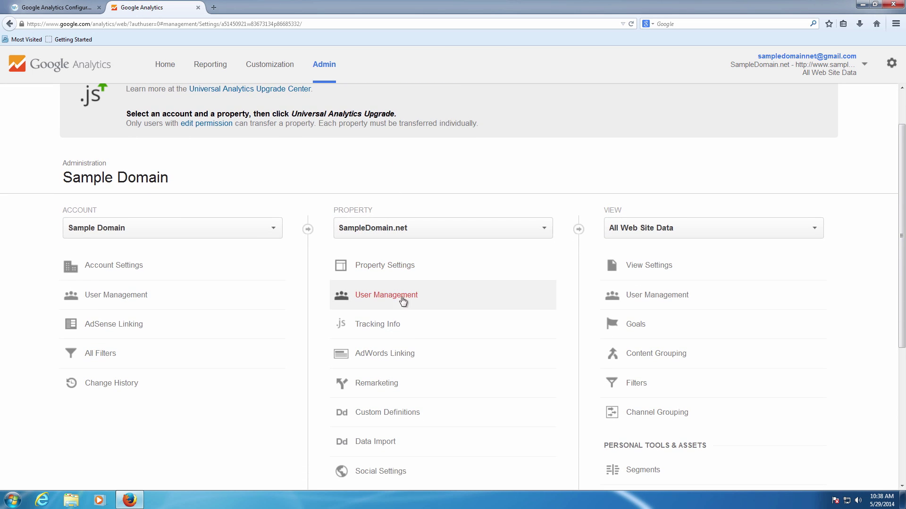
{"action": "left_click", "coordinate": [385, 324]}
{"action": "scroll", "coordinate": [387, 325], "scroll_direction": "down", "scroll_amount": 1}
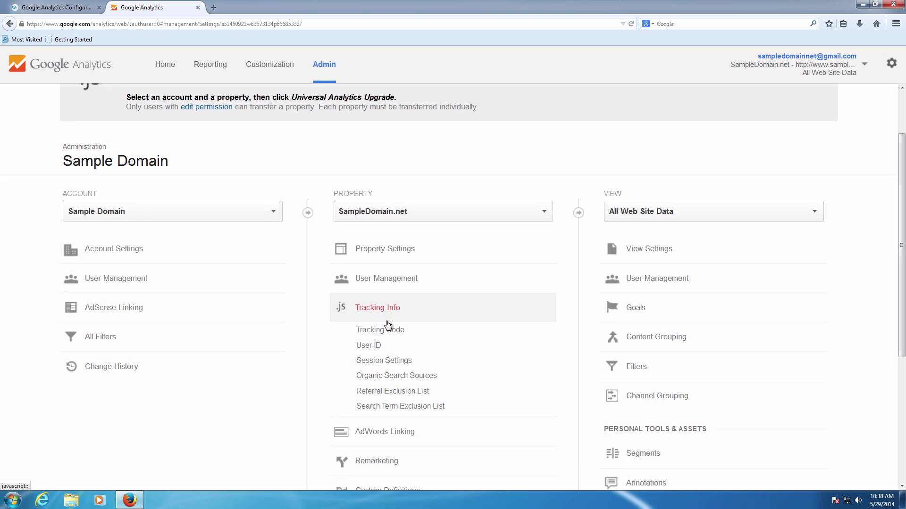
{"action": "left_click", "coordinate": [389, 320]}
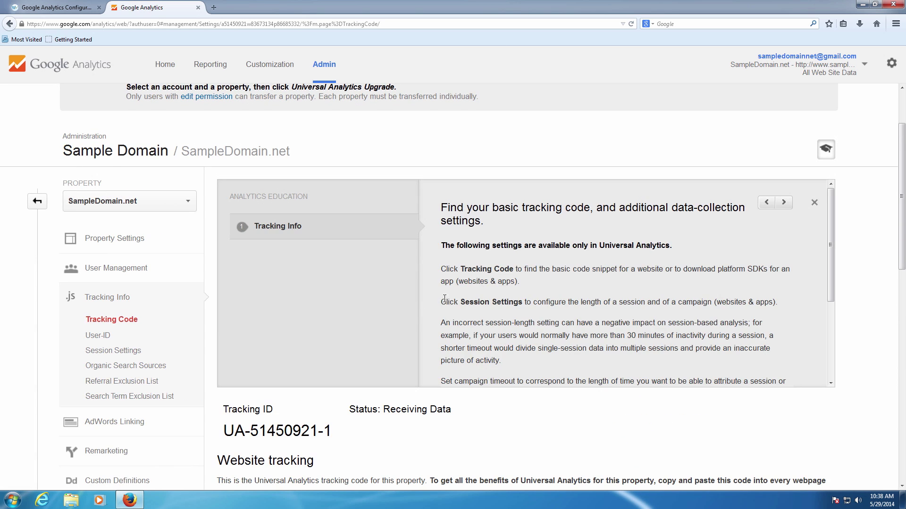
Step: Select the tracking ID UA-51450921-1 and go back to the WordPress tab
{"action": "scroll", "coordinate": [477, 296], "scroll_direction": "down", "scroll_amount": 2}
{"action": "scroll", "coordinate": [482, 341], "scroll_direction": "down", "scroll_amount": 2}
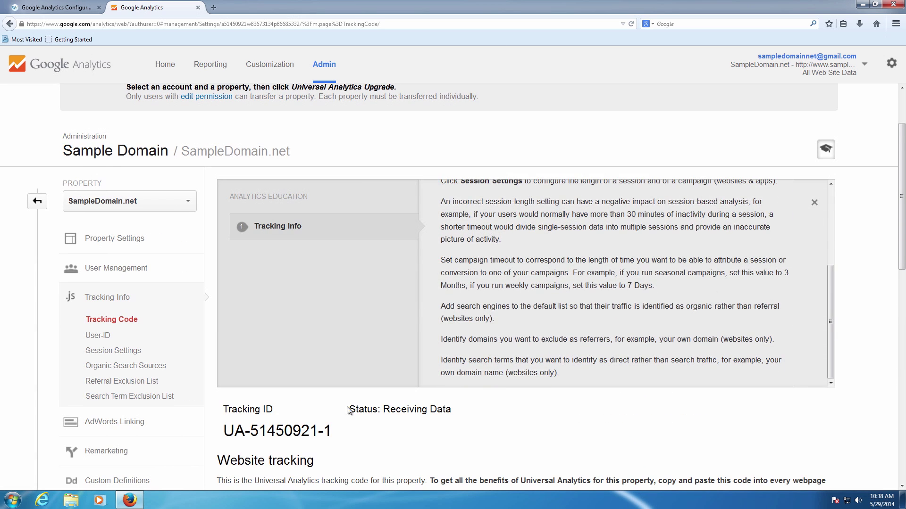
{"action": "scroll", "coordinate": [348, 416], "scroll_direction": "down", "scroll_amount": 2}
{"action": "left_click_drag", "start_coordinate": [331, 376], "coordinate": [225, 375]}
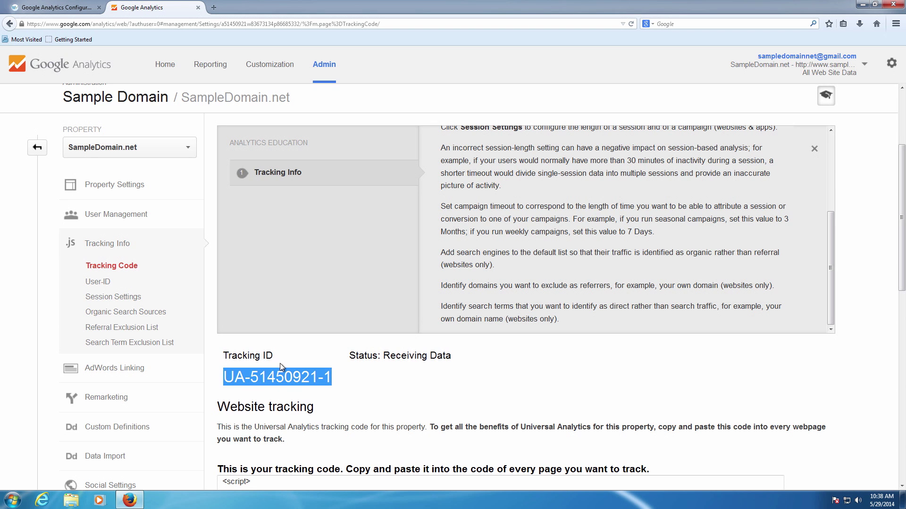
{"action": "left_click", "coordinate": [72, 6]}
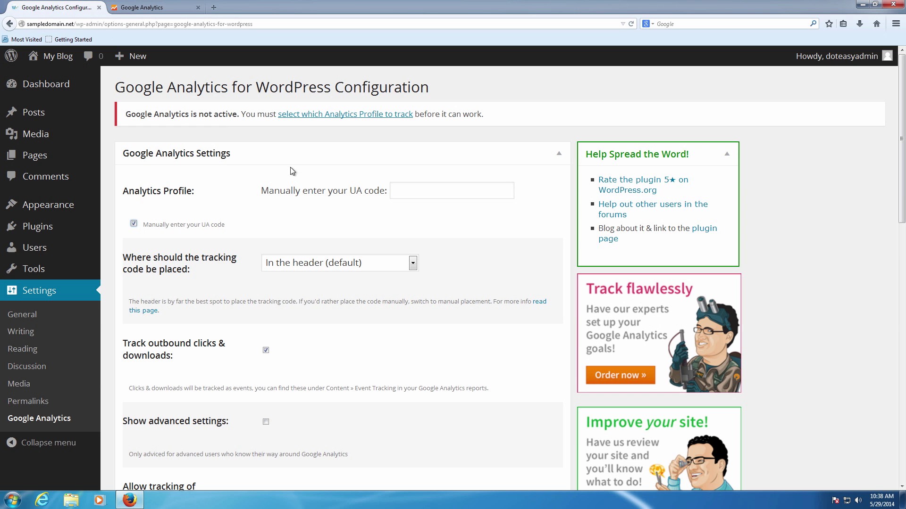
Step: Paste UA-51450921-1 into the manual UA field and save the settings
{"action": "left_click", "coordinate": [398, 190]}
{"action": "type", "text": "UA-51450921-1"}
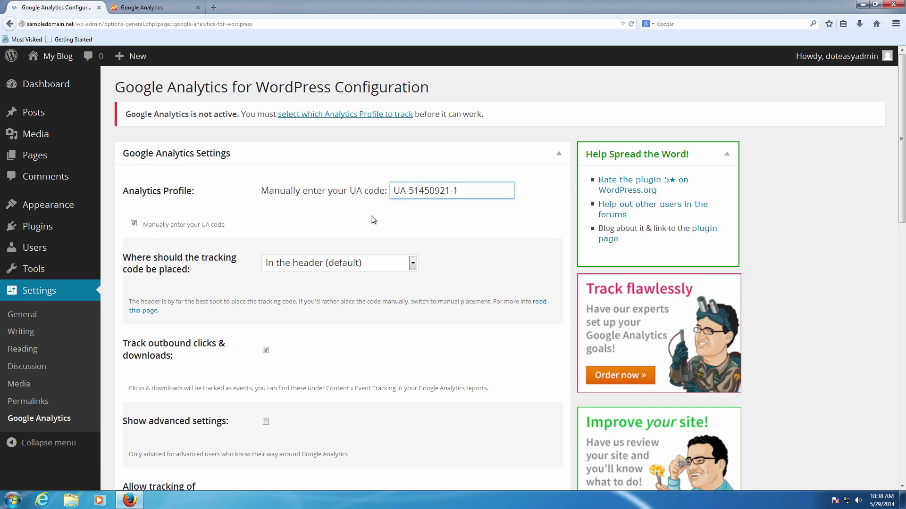
{"action": "key", "text": "Return"}
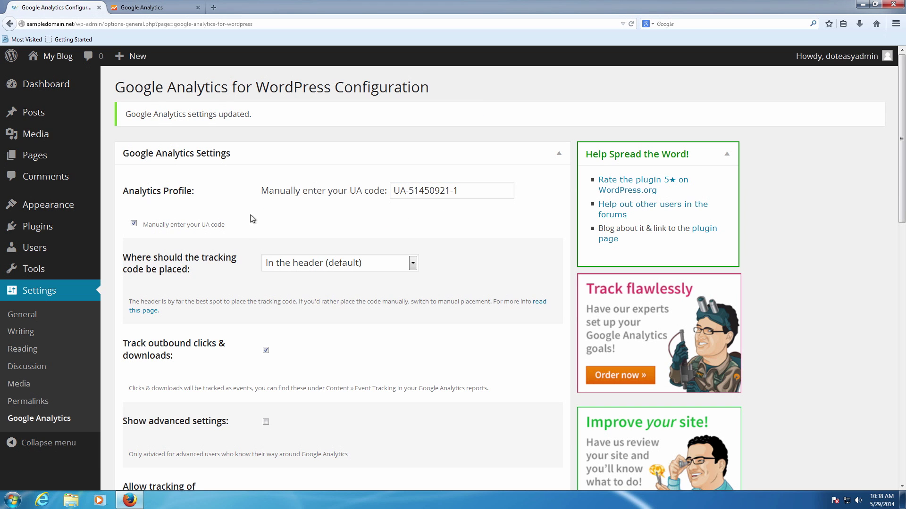
Step: Switch to profile selection, choose All Web Site Data, and re-authenticate with Google
{"action": "left_click", "coordinate": [134, 223]}
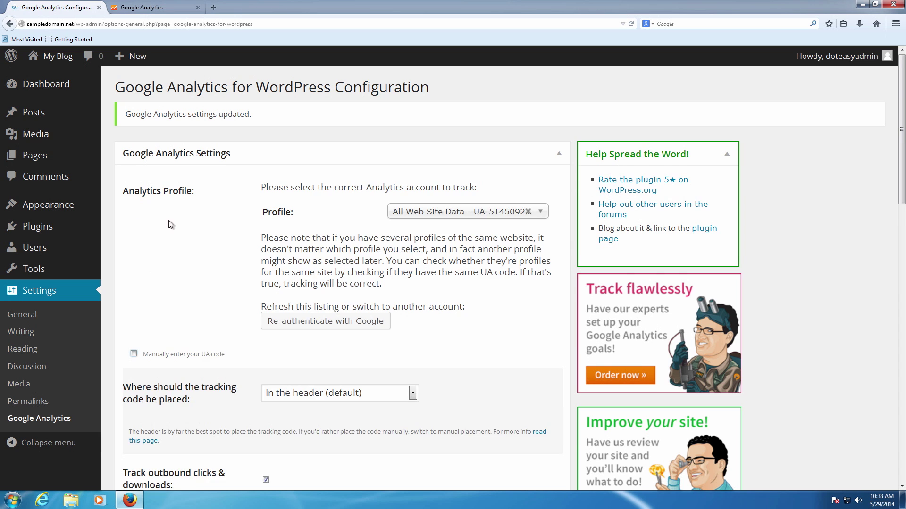
{"action": "left_click", "coordinate": [443, 176]}
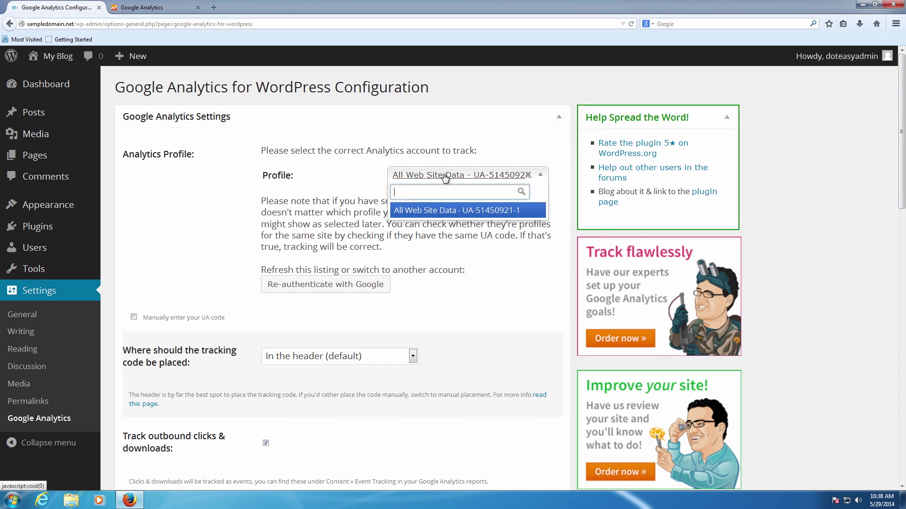
{"action": "left_click", "coordinate": [444, 210]}
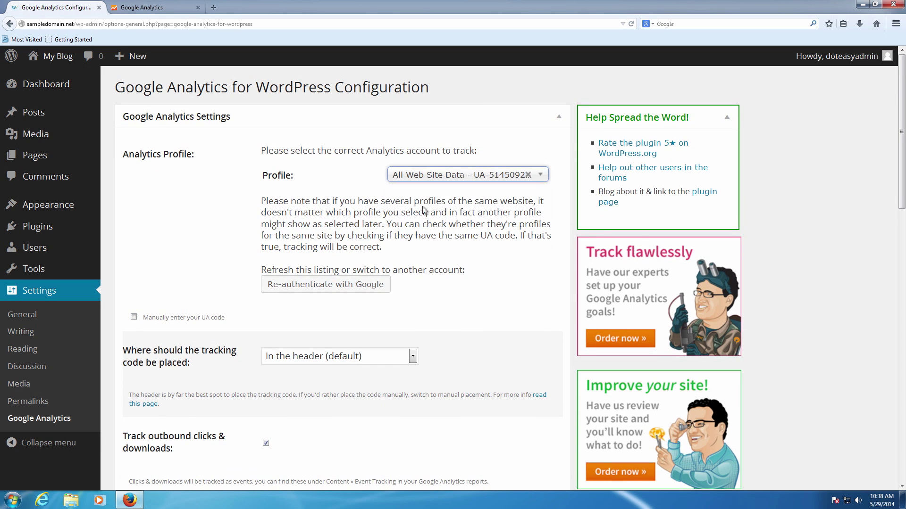
{"action": "scroll", "coordinate": [440, 204], "scroll_direction": "down", "scroll_amount": 3}
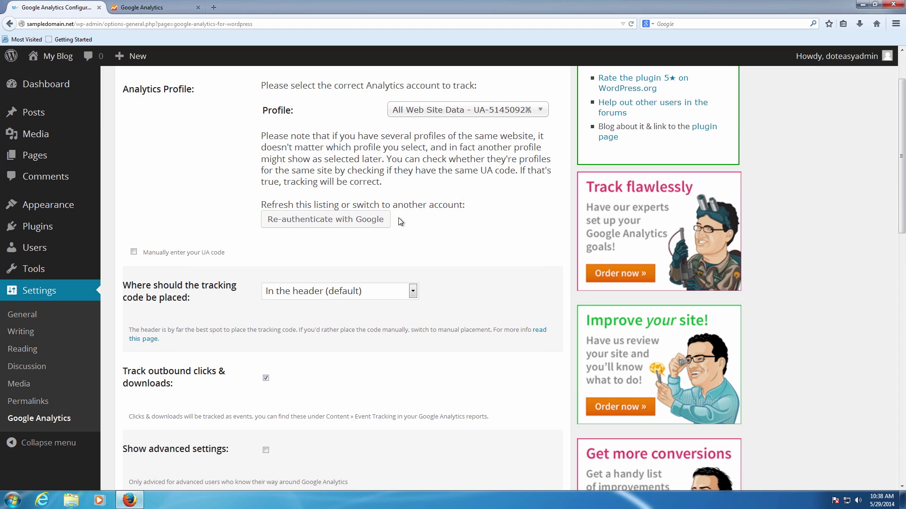
{"action": "left_click", "coordinate": [310, 221]}
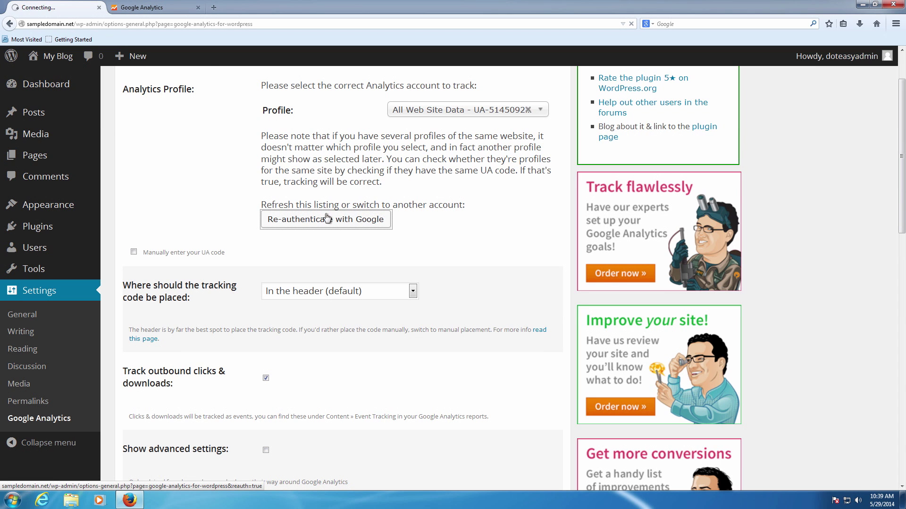
Step: Allow the plugin access to Analytics data, then untick manual UA entry in WordPress
{"action": "scroll", "coordinate": [325, 226], "scroll_direction": "up", "scroll_amount": 3}
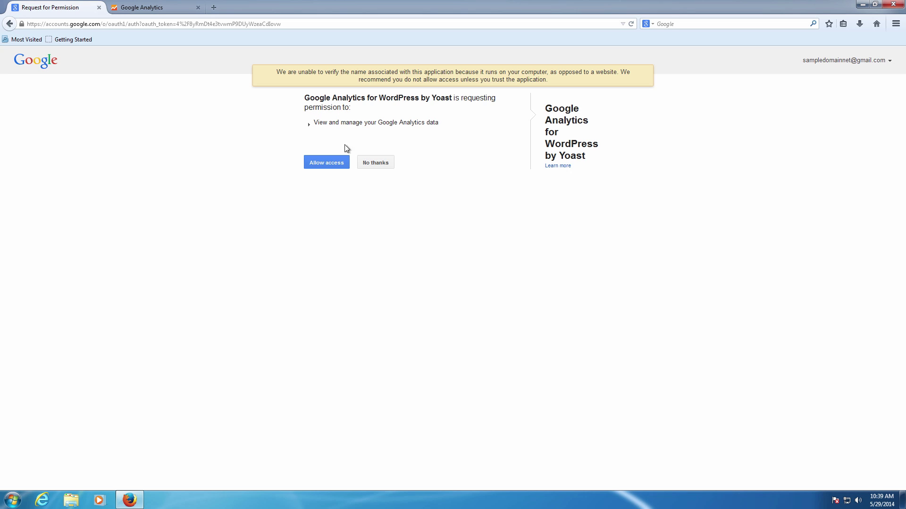
{"action": "left_click", "coordinate": [333, 162]}
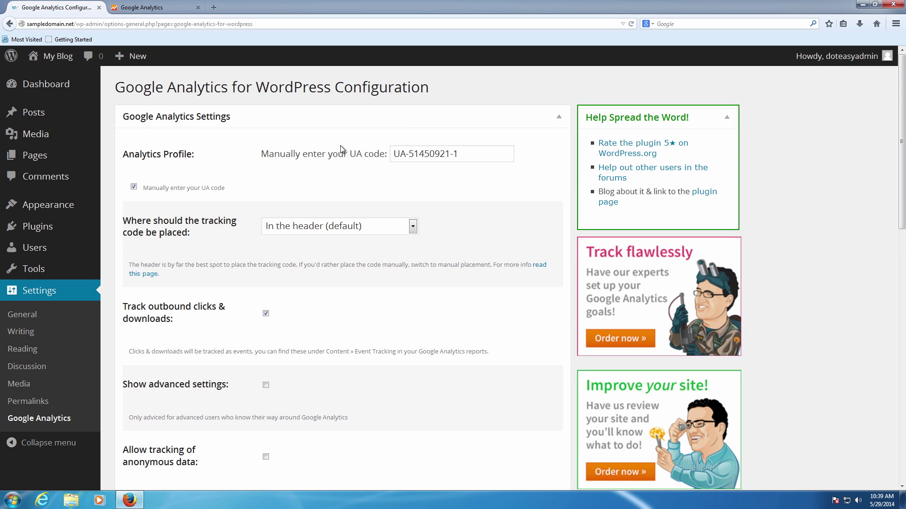
{"action": "left_click", "coordinate": [141, 191]}
Step: Scroll down the plugin settings and switch to the Google Analytics tracking-code page
{"action": "scroll", "coordinate": [343, 186], "scroll_direction": "down", "scroll_amount": 3}
{"action": "scroll", "coordinate": [350, 188], "scroll_direction": "down", "scroll_amount": 2}
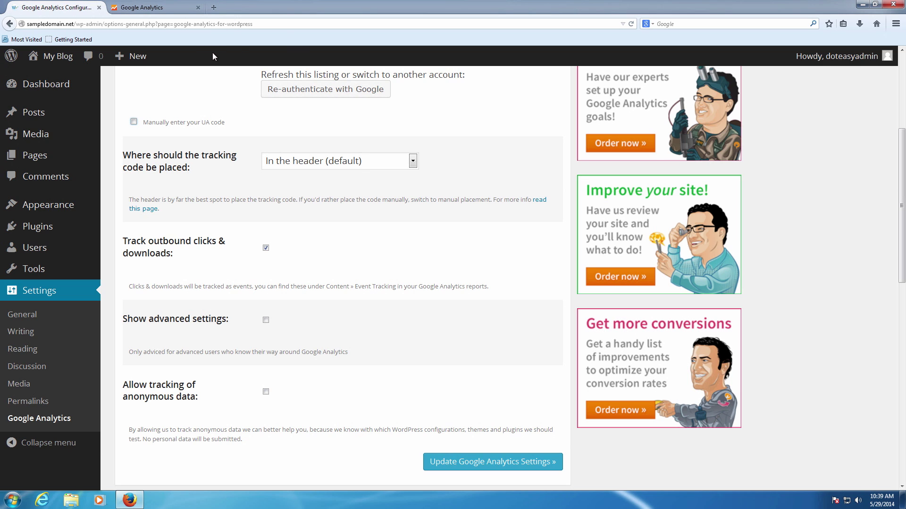
{"action": "left_click", "coordinate": [148, 4]}
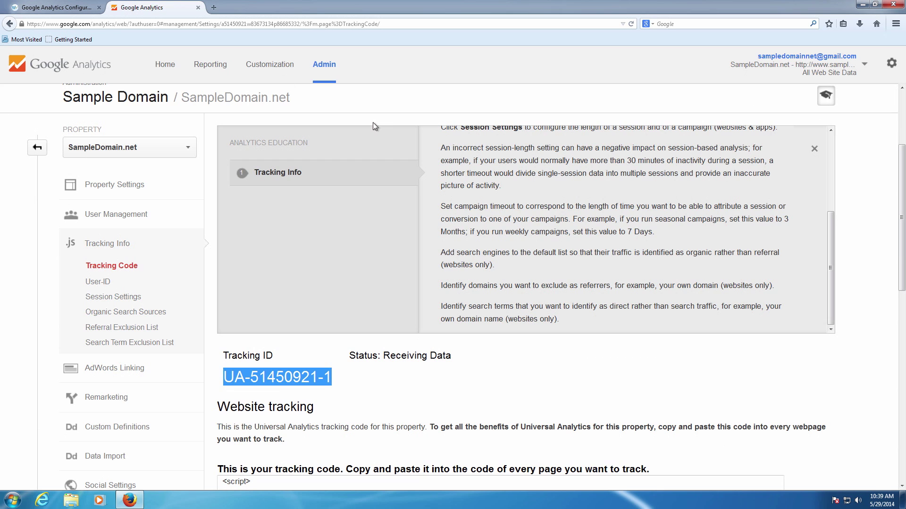
{"action": "left_click", "coordinate": [775, 376]}
{"action": "scroll", "coordinate": [755, 370], "scroll_direction": "down", "scroll_amount": 2}
{"action": "scroll", "coordinate": [747, 368], "scroll_direction": "down", "scroll_amount": 3}
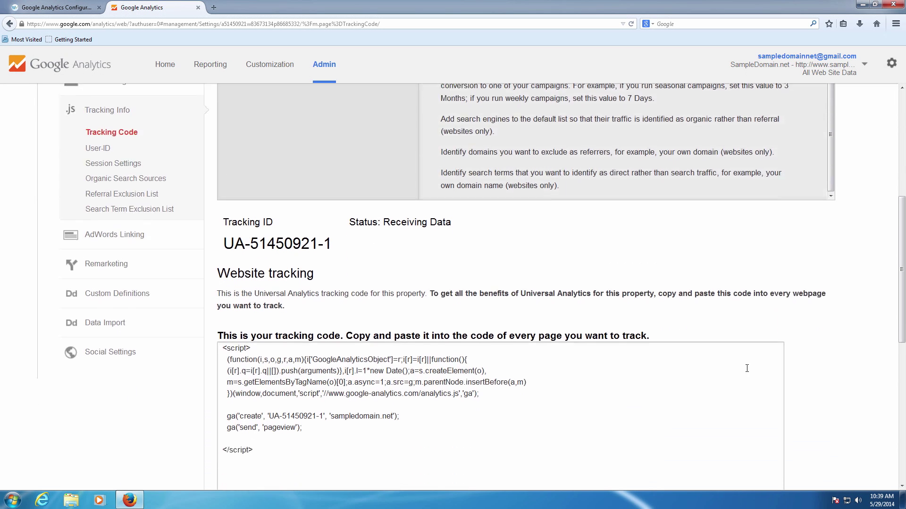
{"action": "scroll", "coordinate": [746, 369], "scroll_direction": "down", "scroll_amount": 3}
{"action": "left_click_drag", "start_coordinate": [306, 368], "coordinate": [219, 231]}
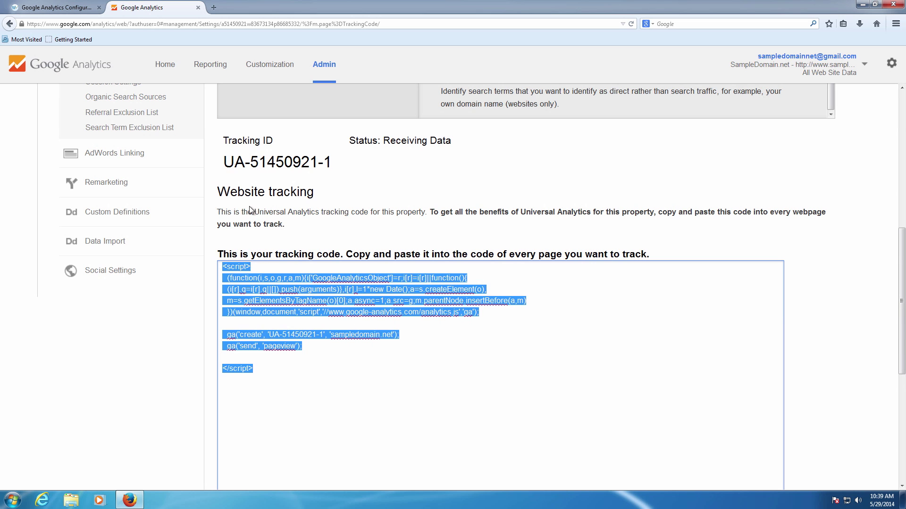
{"action": "left_click", "coordinate": [56, 7]}
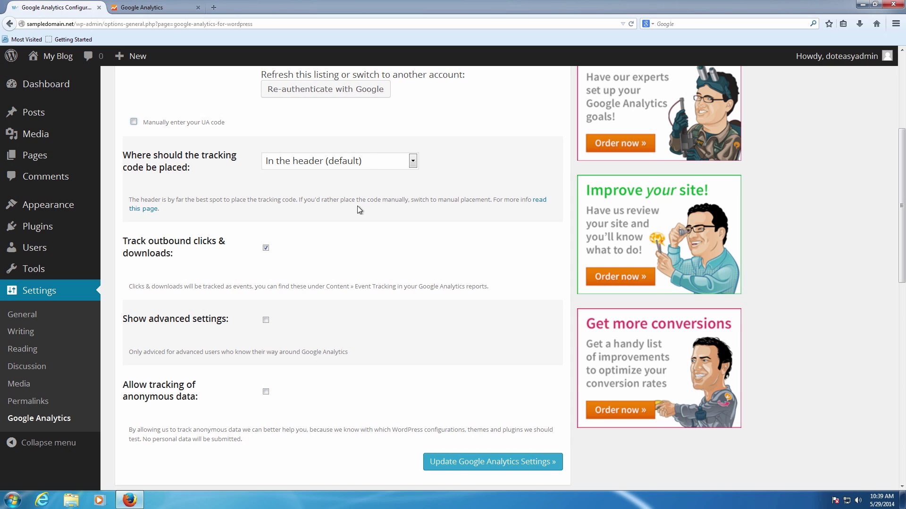
{"action": "left_click", "coordinate": [324, 168]}
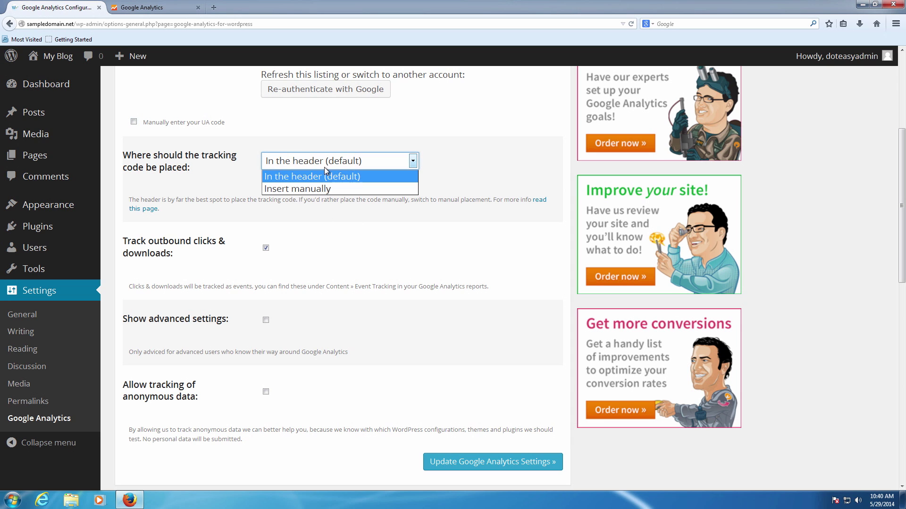
{"action": "left_click", "coordinate": [437, 168]}
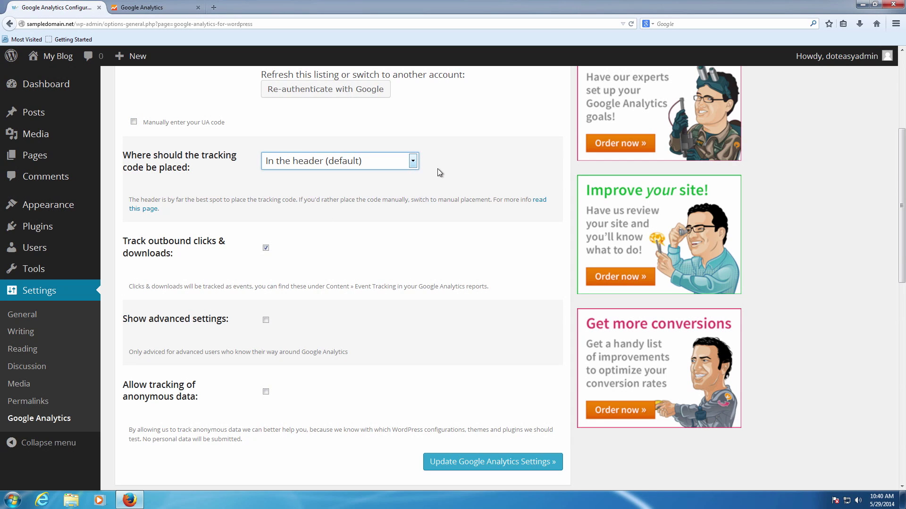
{"action": "left_click", "coordinate": [338, 165]}
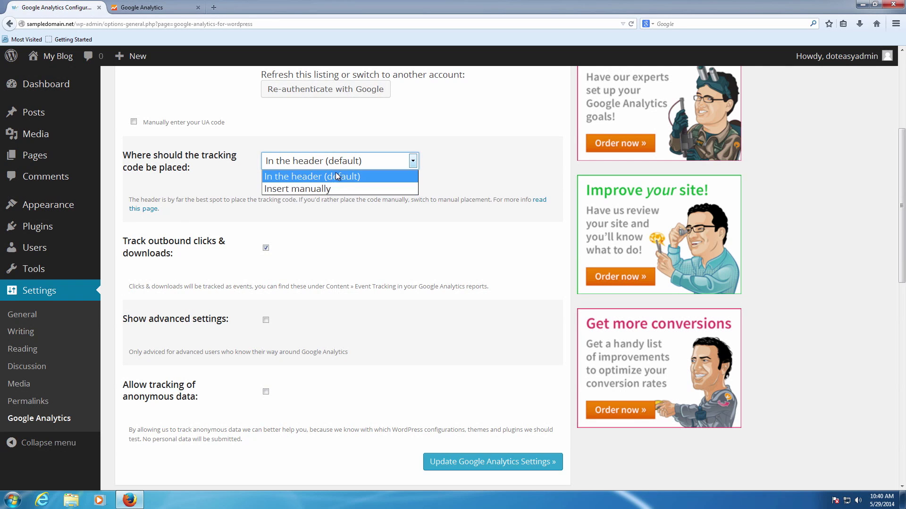
{"action": "left_click", "coordinate": [405, 177]}
{"action": "scroll", "coordinate": [401, 186], "scroll_direction": "down", "scroll_amount": 2}
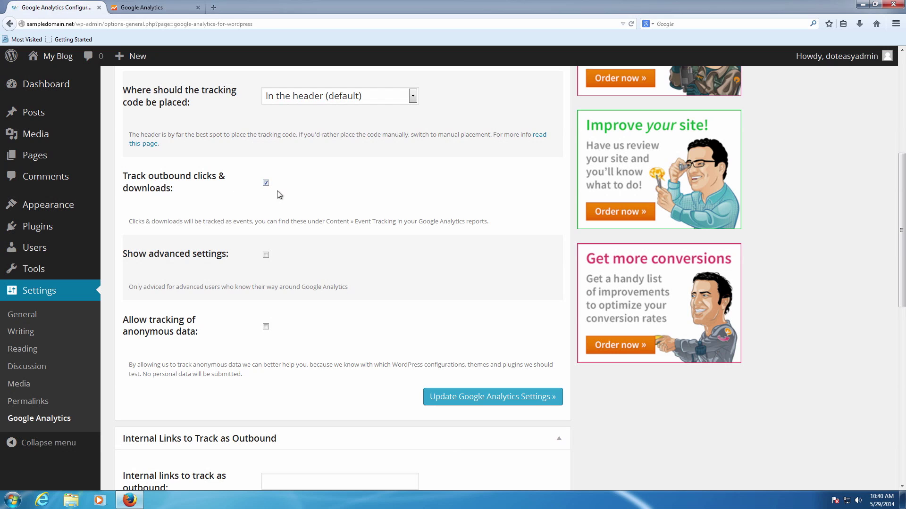
Step: Highlight the outbound clicks and downloads tracking option and its description
{"action": "scroll", "coordinate": [276, 188], "scroll_direction": "down", "scroll_amount": 2}
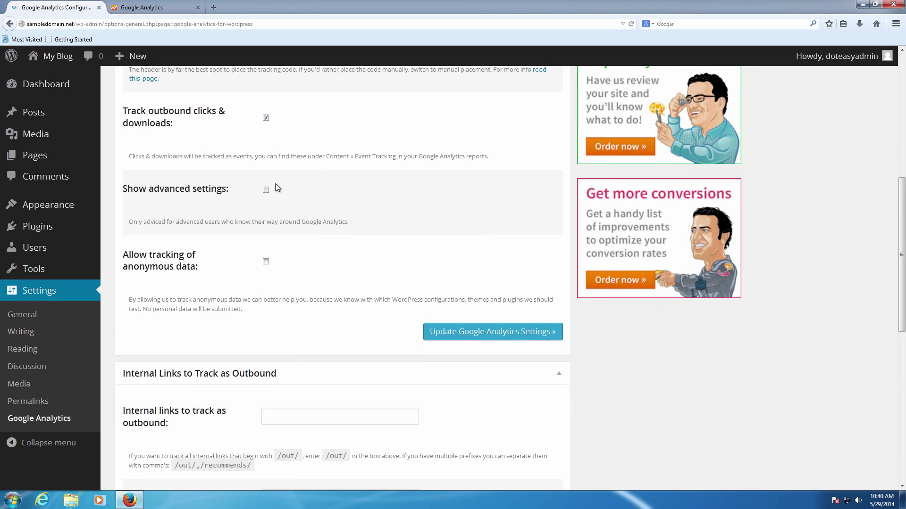
{"action": "scroll", "coordinate": [276, 183], "scroll_direction": "up", "scroll_amount": 2}
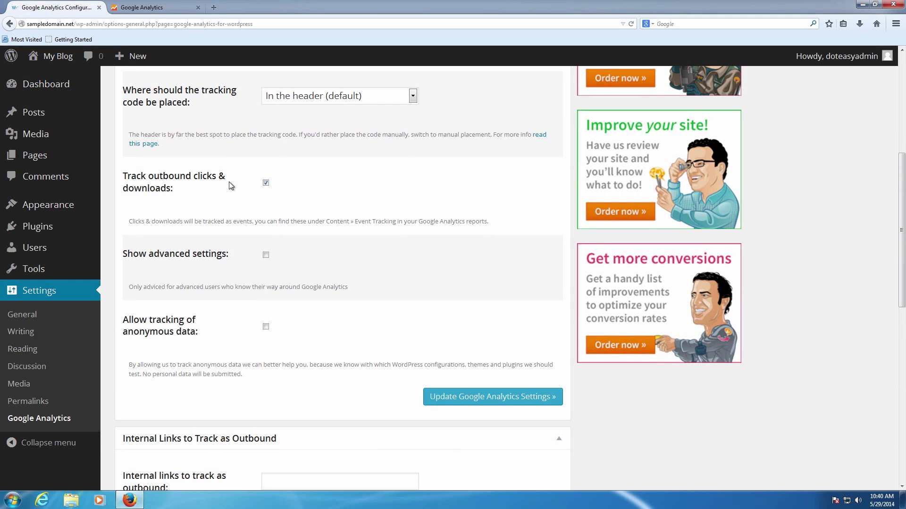
{"action": "left_click_drag", "start_coordinate": [124, 175], "coordinate": [236, 187]}
{"action": "left_click_drag", "start_coordinate": [357, 212], "coordinate": [474, 226]}
{"action": "left_click", "coordinate": [479, 220]}
Step: Enable Show advanced settings and scroll through the newly revealed options
{"action": "left_click", "coordinate": [266, 255]}
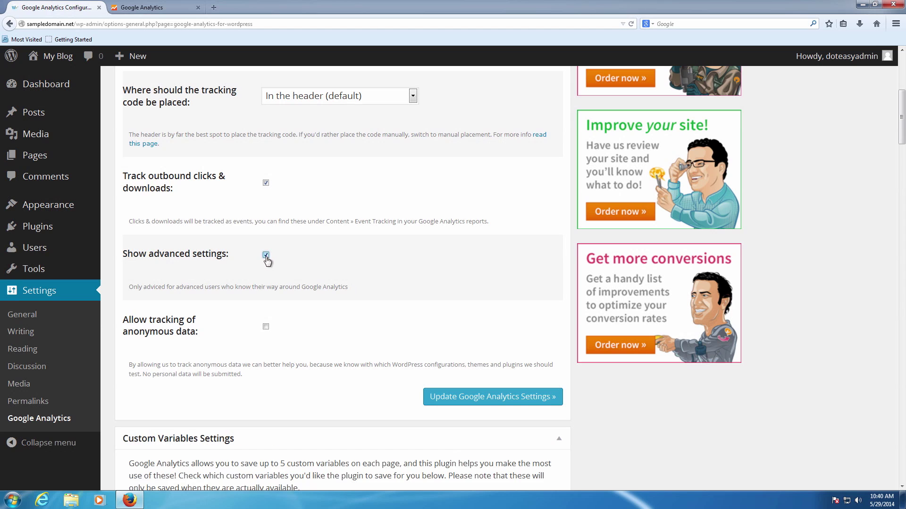
{"action": "scroll", "coordinate": [311, 253], "scroll_direction": "down", "scroll_amount": 1}
{"action": "scroll", "coordinate": [312, 254], "scroll_direction": "down", "scroll_amount": 9}
{"action": "scroll", "coordinate": [316, 256], "scroll_direction": "down", "scroll_amount": 4}
{"action": "scroll", "coordinate": [316, 255], "scroll_direction": "down", "scroll_amount": 7}
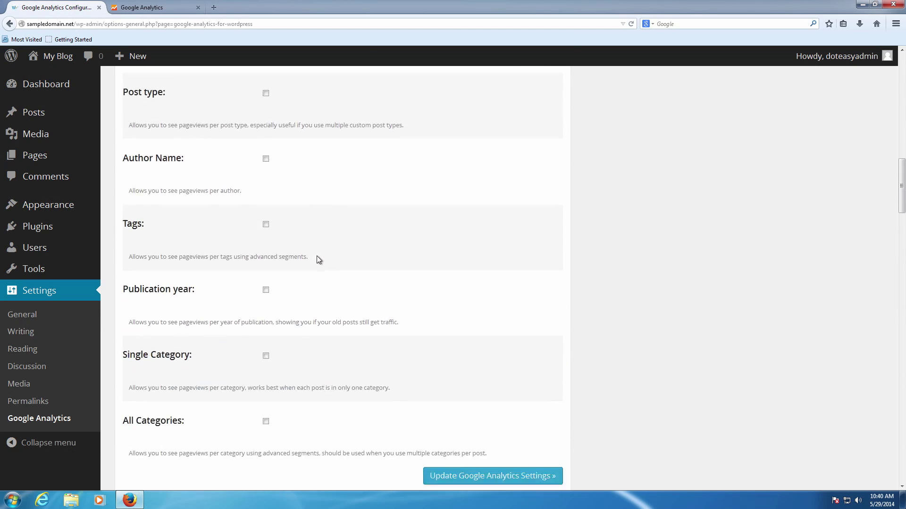
{"action": "scroll", "coordinate": [316, 256], "scroll_direction": "down", "scroll_amount": 5}
{"action": "scroll", "coordinate": [316, 256], "scroll_direction": "up", "scroll_amount": 7}
{"action": "scroll", "coordinate": [316, 256], "scroll_direction": "up", "scroll_amount": 5}
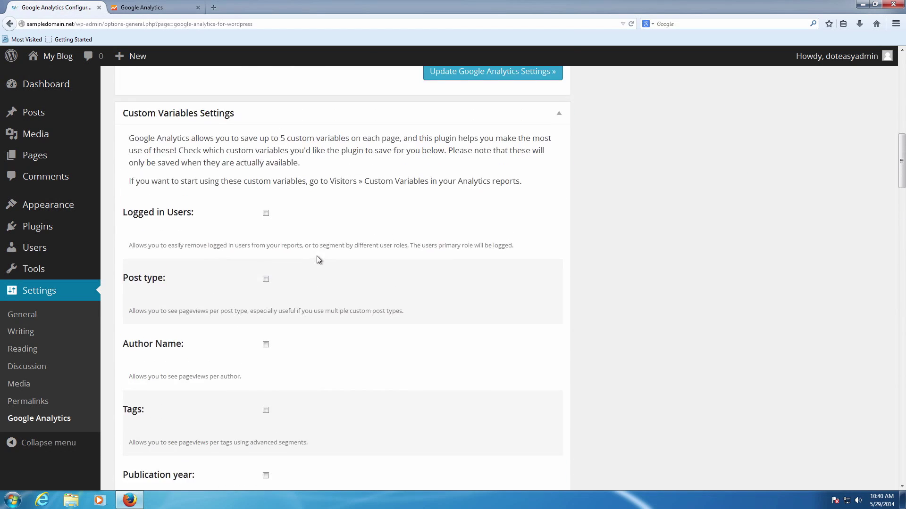
{"action": "scroll", "coordinate": [316, 256], "scroll_direction": "up", "scroll_amount": 2}
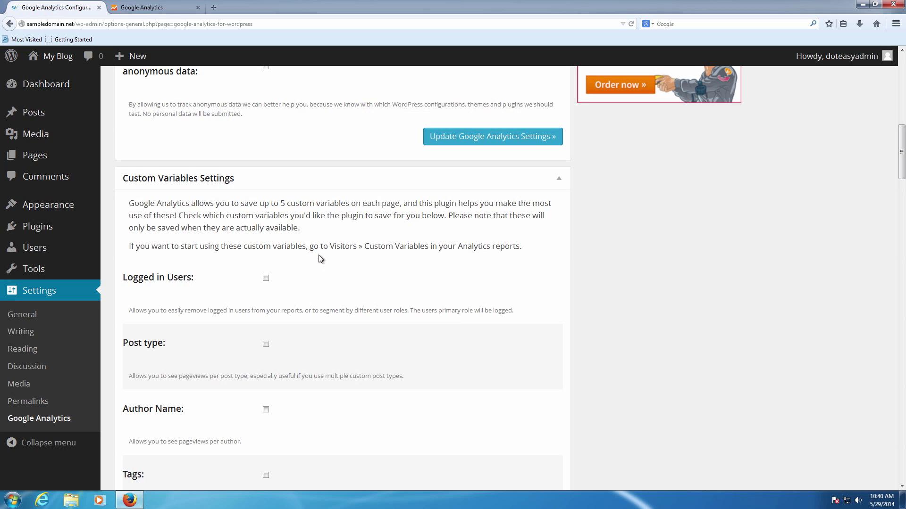
{"action": "scroll", "coordinate": [319, 255], "scroll_direction": "down", "scroll_amount": 2}
{"action": "scroll", "coordinate": [318, 254], "scroll_direction": "up", "scroll_amount": 6}
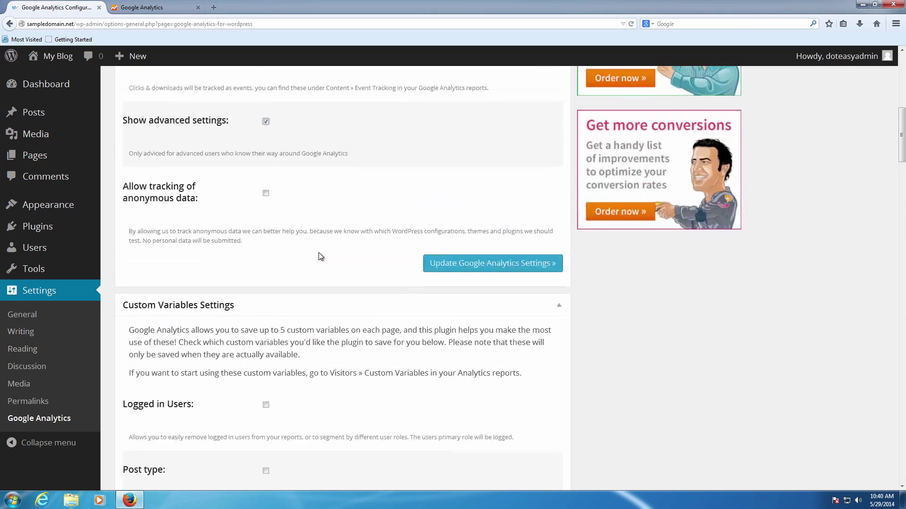
{"action": "scroll", "coordinate": [301, 246], "scroll_direction": "up", "scroll_amount": 4}
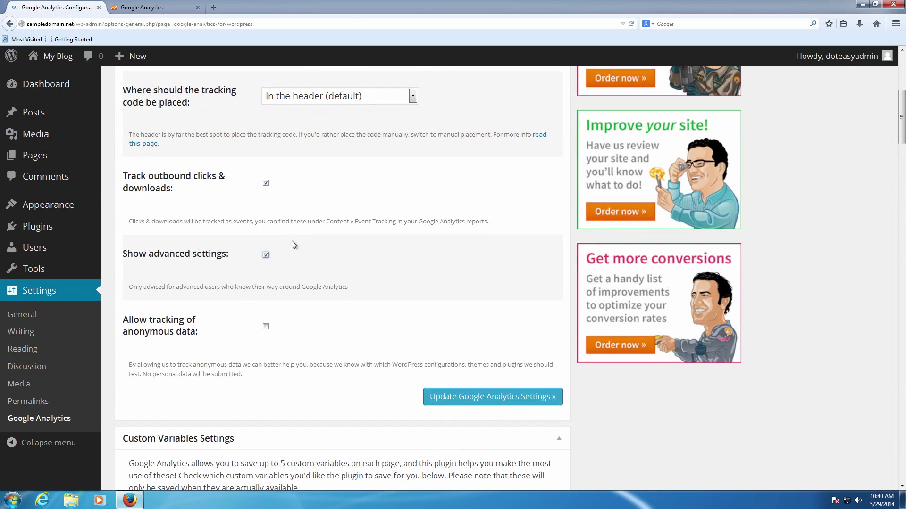
Step: Toggle advanced settings again and scroll down to Custom Variables Settings
{"action": "left_click", "coordinate": [266, 255]}
{"action": "scroll", "coordinate": [269, 255], "scroll_direction": "down", "scroll_amount": 5}
{"action": "scroll", "coordinate": [270, 253], "scroll_direction": "down", "scroll_amount": 2}
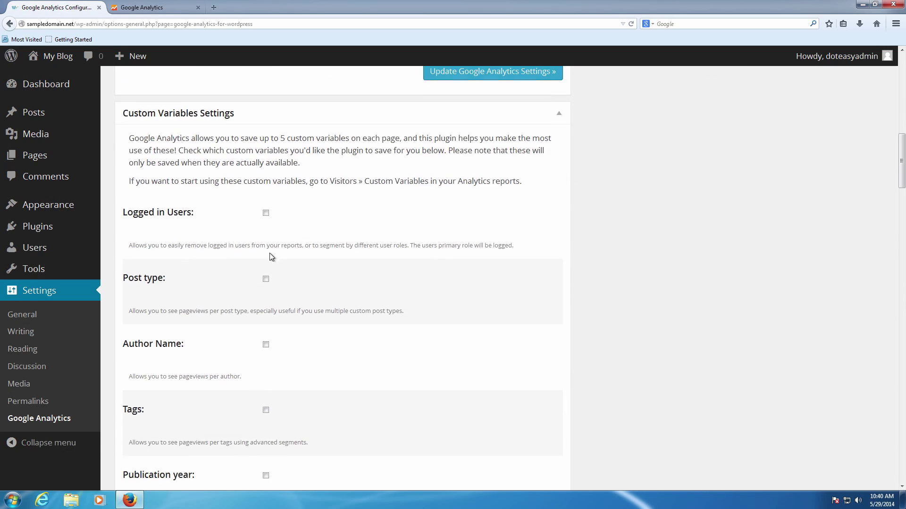
{"action": "left_click_drag", "start_coordinate": [122, 212], "coordinate": [223, 223]}
{"action": "left_click_drag", "start_coordinate": [123, 279], "coordinate": [167, 280]}
{"action": "scroll", "coordinate": [170, 278], "scroll_direction": "down", "scroll_amount": 2}
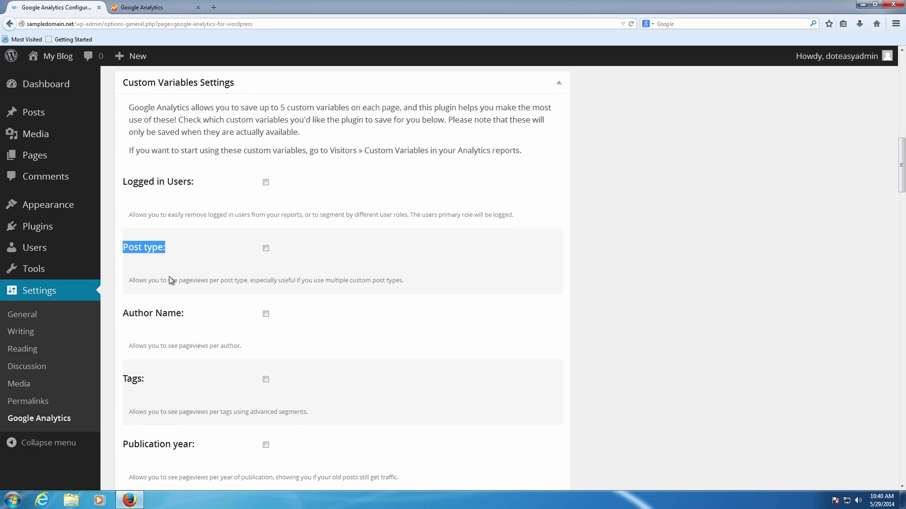
{"action": "left_click_drag", "start_coordinate": [118, 280], "coordinate": [189, 282]}
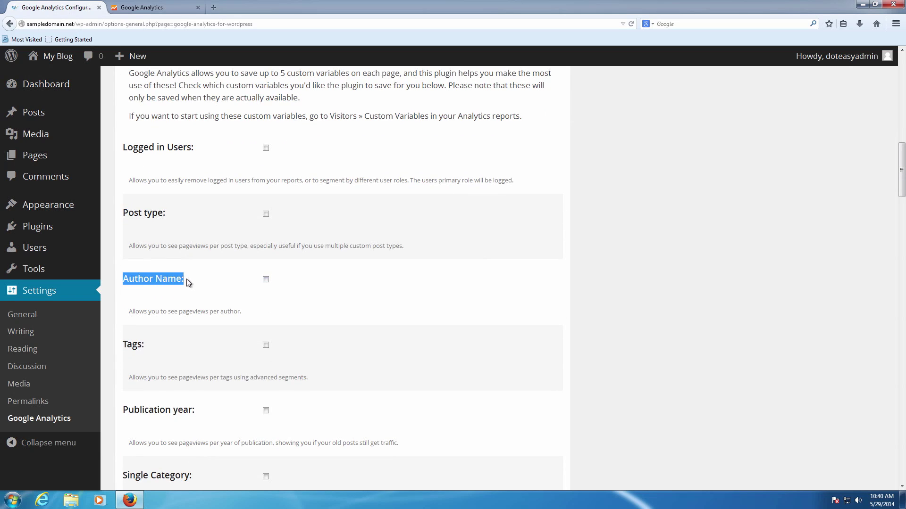
{"action": "scroll", "coordinate": [186, 281], "scroll_direction": "down", "scroll_amount": 2}
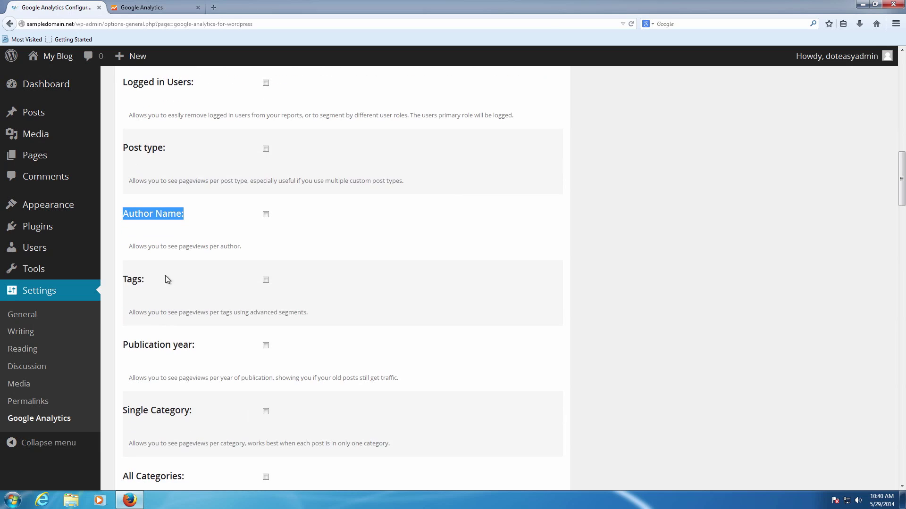
{"action": "left_click_drag", "start_coordinate": [122, 282], "coordinate": [148, 282]}
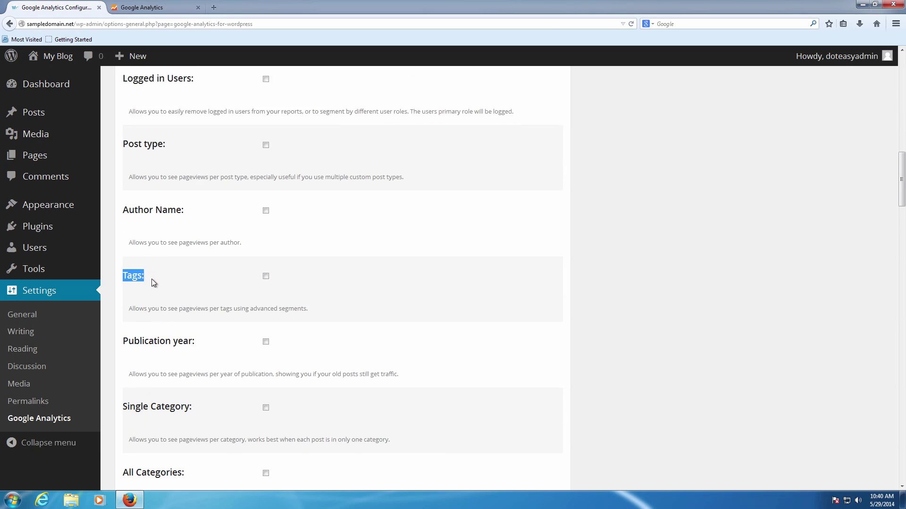
{"action": "scroll", "coordinate": [152, 281], "scroll_direction": "down", "scroll_amount": 2}
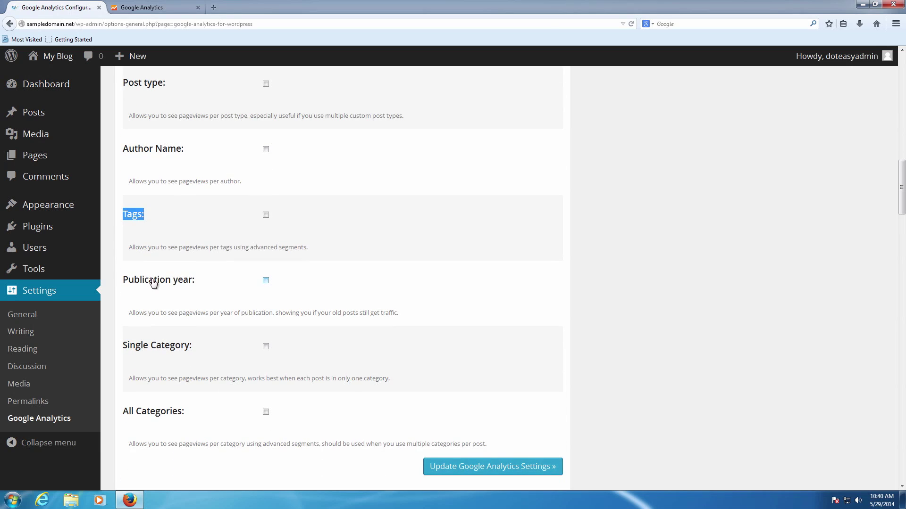
{"action": "left_click_drag", "start_coordinate": [122, 281], "coordinate": [194, 285]}
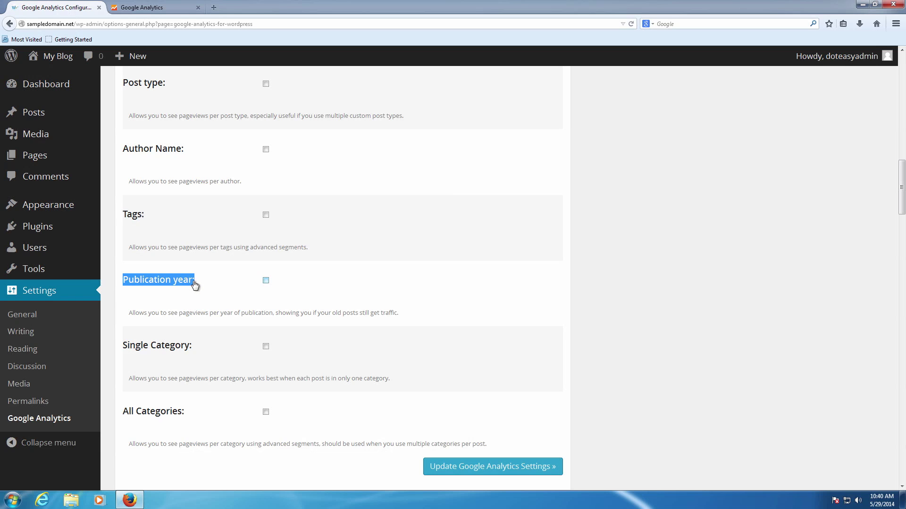
{"action": "scroll", "coordinate": [195, 284], "scroll_direction": "down", "scroll_amount": 2}
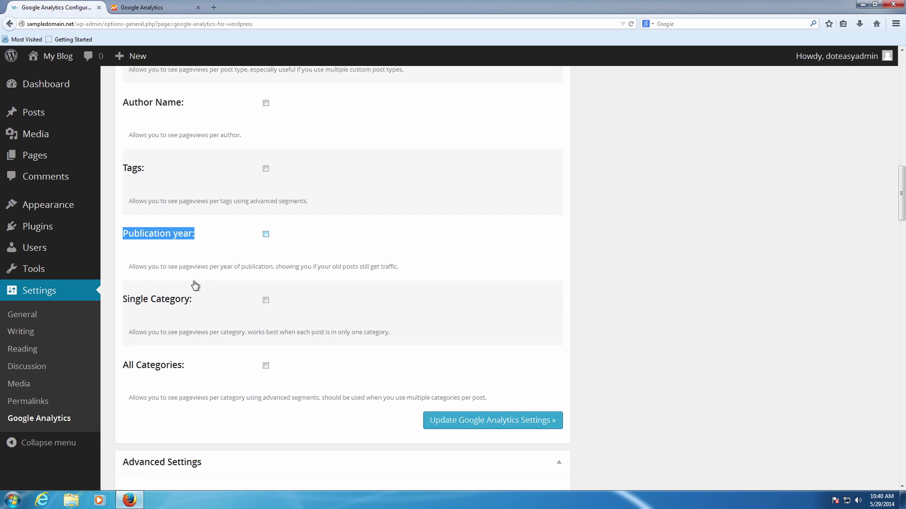
{"action": "scroll", "coordinate": [194, 285], "scroll_direction": "down", "scroll_amount": 2}
{"action": "left_click", "coordinate": [120, 227]}
{"action": "left_click_drag", "start_coordinate": [119, 227], "coordinate": [192, 227]}
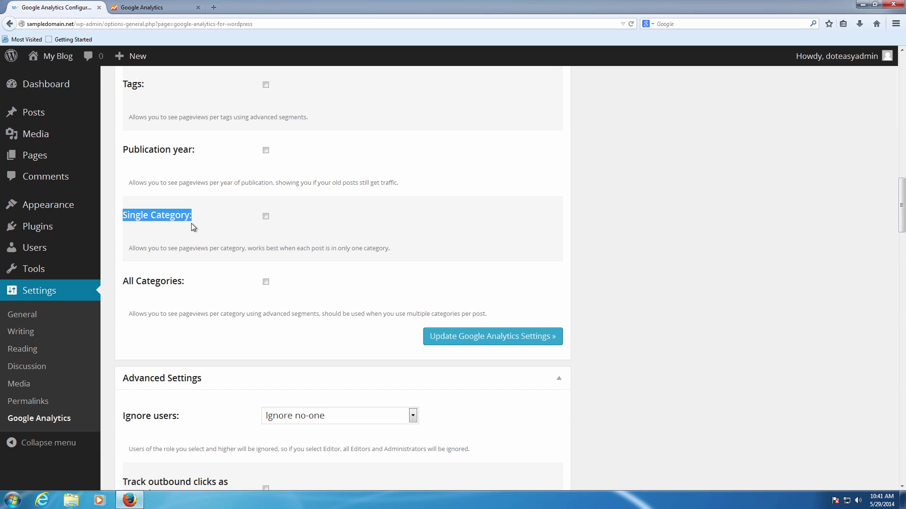
{"action": "left_click_drag", "start_coordinate": [122, 279], "coordinate": [185, 283]}
{"action": "scroll", "coordinate": [181, 278], "scroll_direction": "up", "scroll_amount": 4}
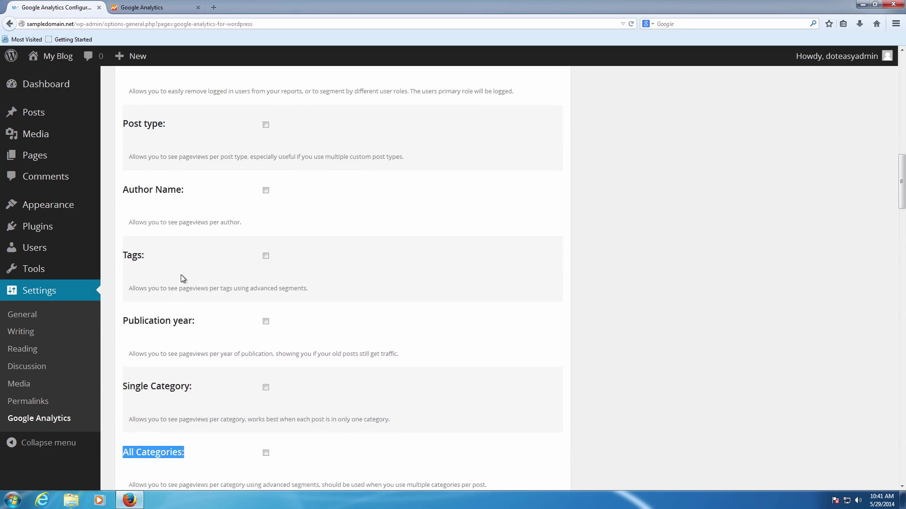
{"action": "scroll", "coordinate": [181, 278], "scroll_direction": "up", "scroll_amount": 6}
{"action": "scroll", "coordinate": [181, 277], "scroll_direction": "up", "scroll_amount": 3}
{"action": "scroll", "coordinate": [205, 258], "scroll_direction": "up", "scroll_amount": 1}
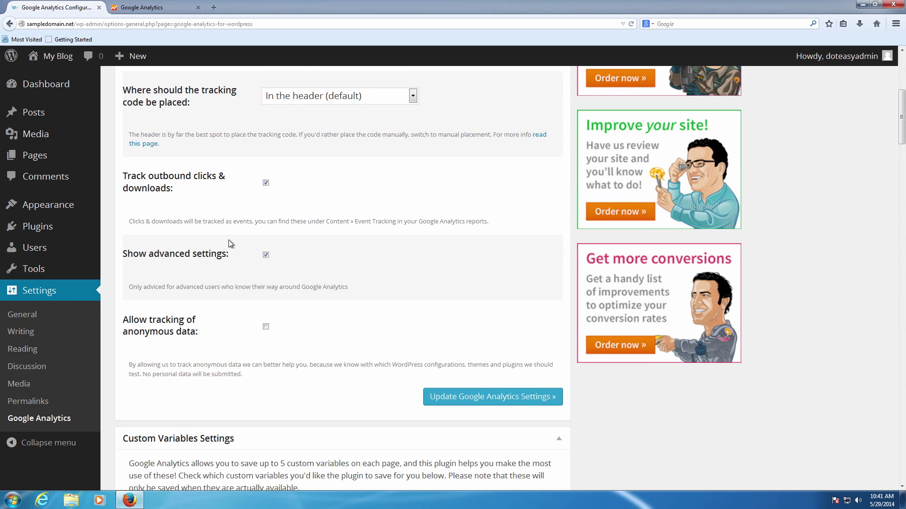
Step: Uncheck Show advanced settings and check Allow tracking of anonymous data
{"action": "left_click", "coordinate": [266, 256]}
{"action": "scroll", "coordinate": [264, 257], "scroll_direction": "down", "scroll_amount": 2}
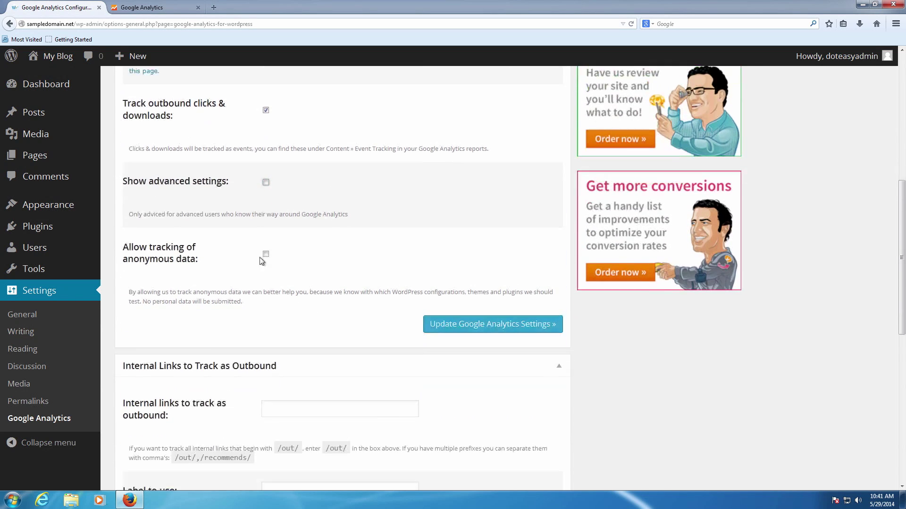
{"action": "scroll", "coordinate": [250, 278], "scroll_direction": "down", "scroll_amount": 1}
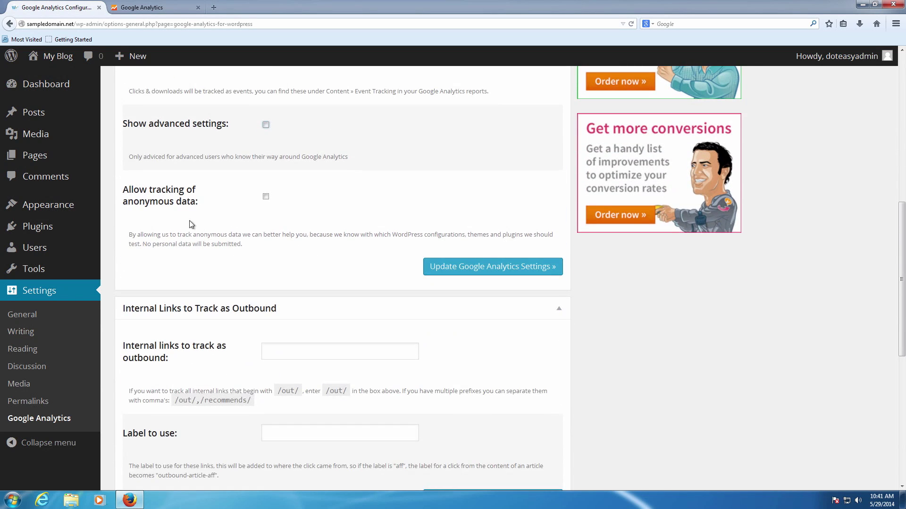
{"action": "left_click", "coordinate": [265, 198]}
Step: Save via Update Google Analytics Settings and review the resulting settings page
{"action": "scroll", "coordinate": [290, 213], "scroll_direction": "down", "scroll_amount": 2}
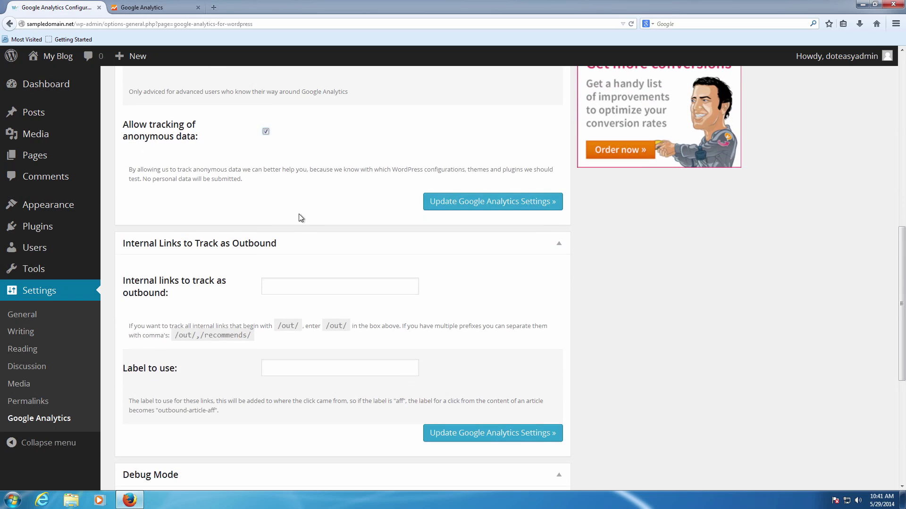
{"action": "left_click", "coordinate": [502, 205]}
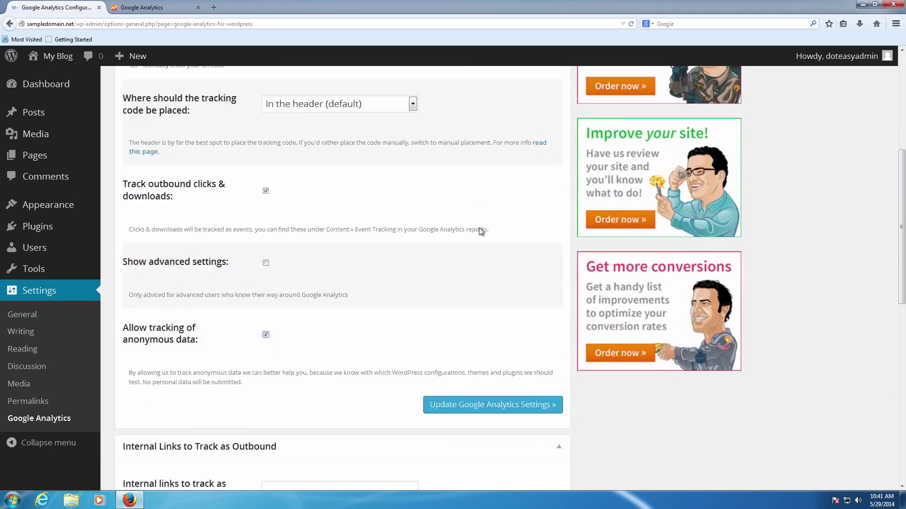
{"action": "left_click", "coordinate": [491, 265]}
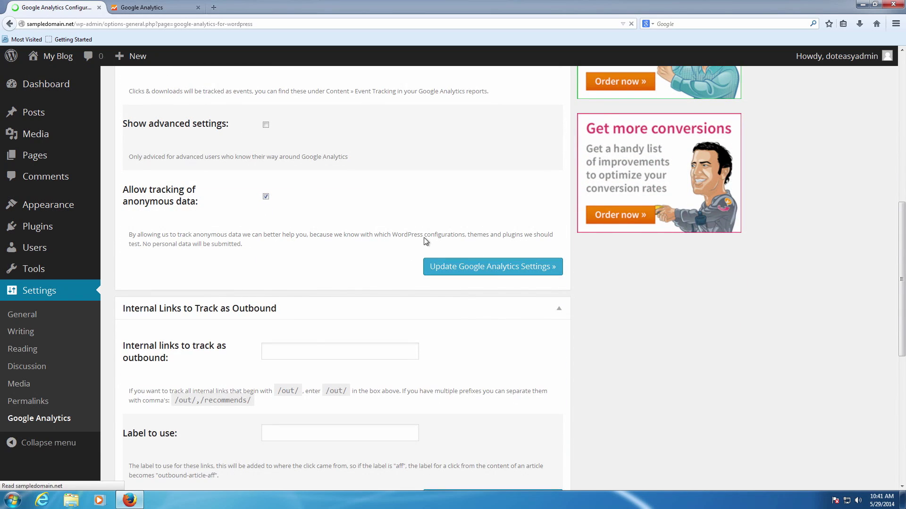
{"action": "scroll", "coordinate": [410, 244], "scroll_direction": "down", "scroll_amount": 2}
{"action": "scroll", "coordinate": [411, 243], "scroll_direction": "down", "scroll_amount": 5}
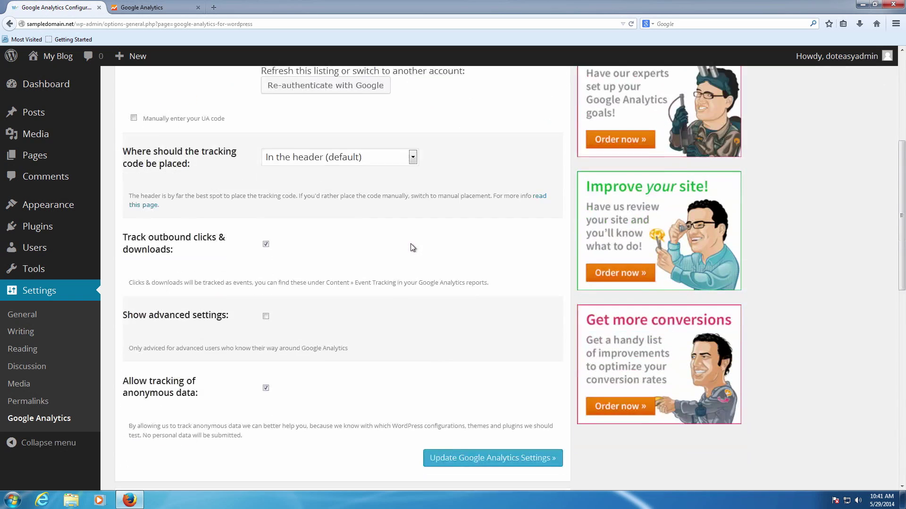
{"action": "scroll", "coordinate": [411, 244], "scroll_direction": "down", "scroll_amount": 3}
{"action": "scroll", "coordinate": [411, 243], "scroll_direction": "down", "scroll_amount": 2}
{"action": "scroll", "coordinate": [410, 243], "scroll_direction": "down", "scroll_amount": 3}
{"action": "scroll", "coordinate": [411, 243], "scroll_direction": "down", "scroll_amount": 3}
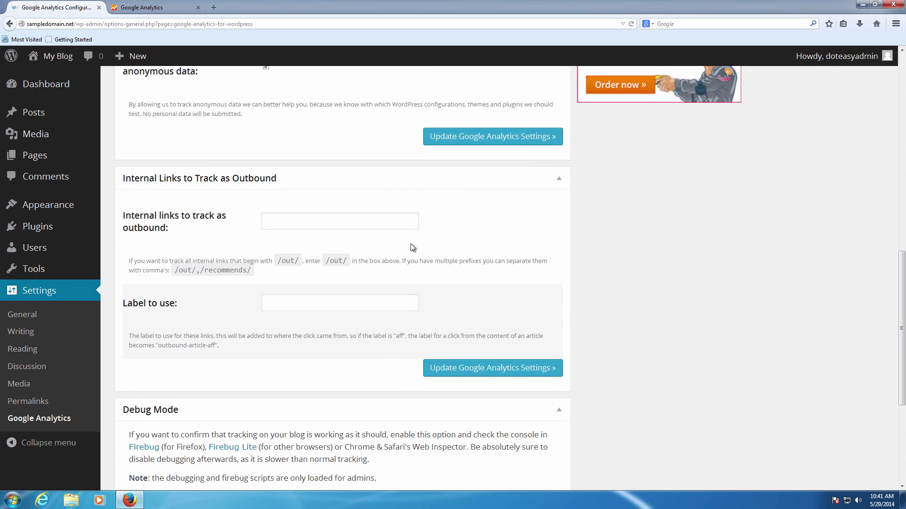
{"action": "scroll", "coordinate": [411, 245], "scroll_direction": "down", "scroll_amount": 2}
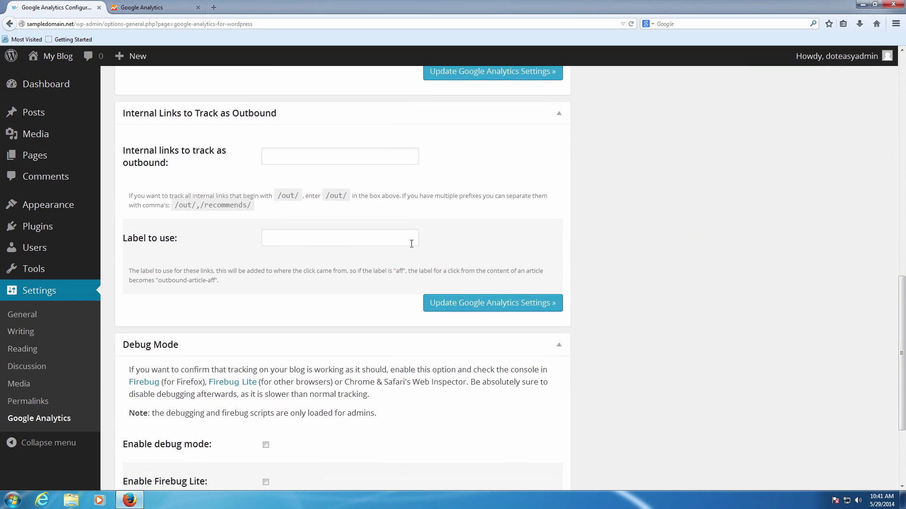
{"action": "scroll", "coordinate": [411, 244], "scroll_direction": "up", "scroll_amount": 8}
{"action": "scroll", "coordinate": [411, 244], "scroll_direction": "up", "scroll_amount": 6}
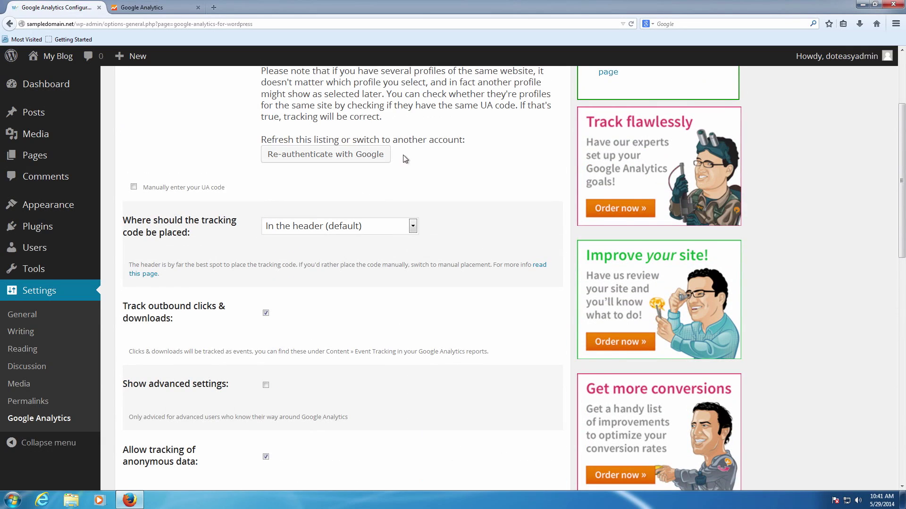
{"action": "scroll", "coordinate": [419, 174], "scroll_direction": "down", "scroll_amount": 2}
{"action": "scroll", "coordinate": [427, 186], "scroll_direction": "down", "scroll_amount": 5}
{"action": "scroll", "coordinate": [429, 191], "scroll_direction": "down", "scroll_amount": 5}
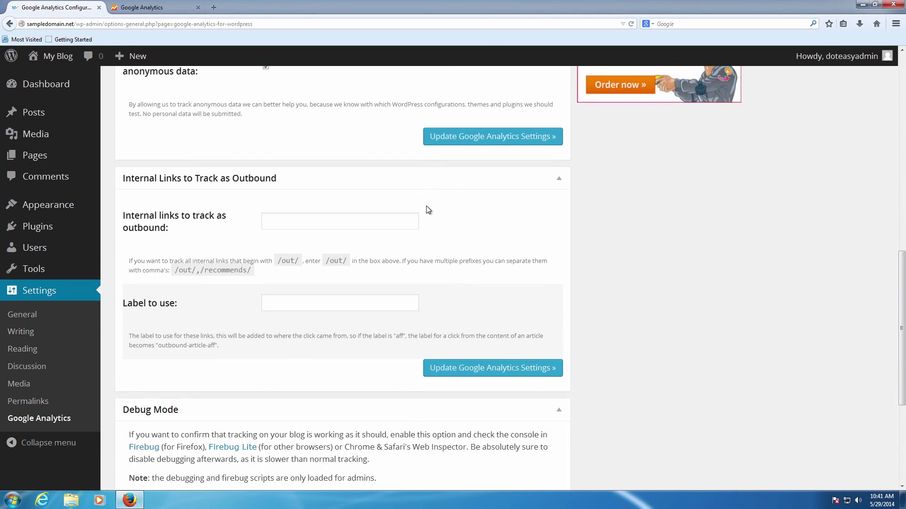
{"action": "scroll", "coordinate": [431, 212], "scroll_direction": "down", "scroll_amount": 2}
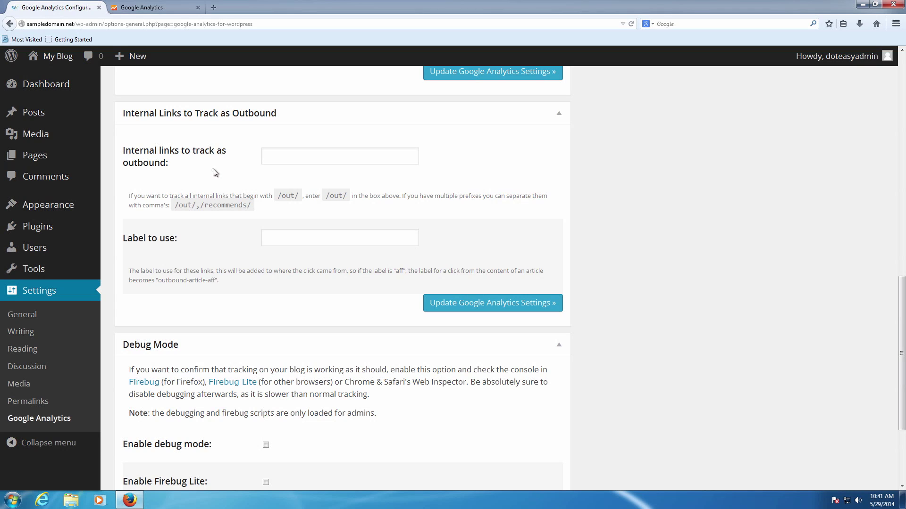
{"action": "scroll", "coordinate": [220, 231], "scroll_direction": "down", "scroll_amount": 5}
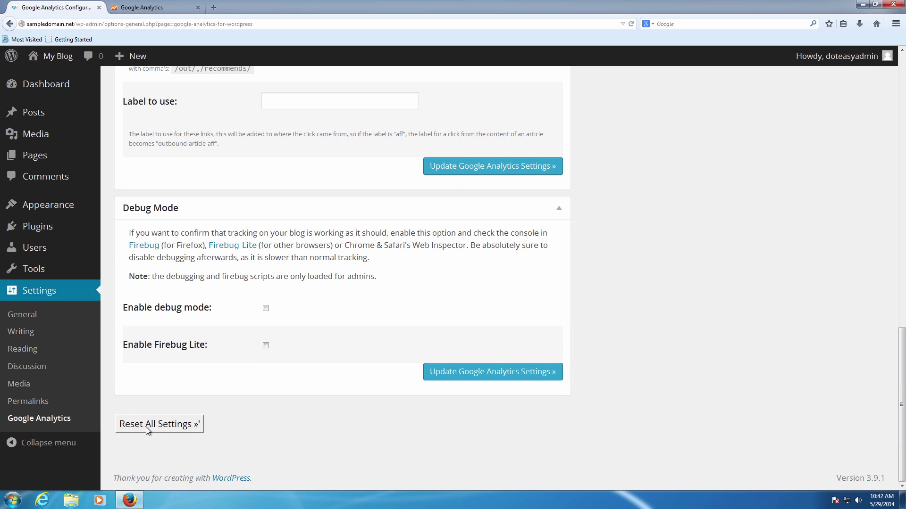
{"action": "middle_click", "coordinate": [126, 280]}
{"action": "scroll", "coordinate": [597, 312], "scroll_direction": "up", "scroll_amount": 10}
{"action": "scroll", "coordinate": [613, 310], "scroll_direction": "up", "scroll_amount": 10}
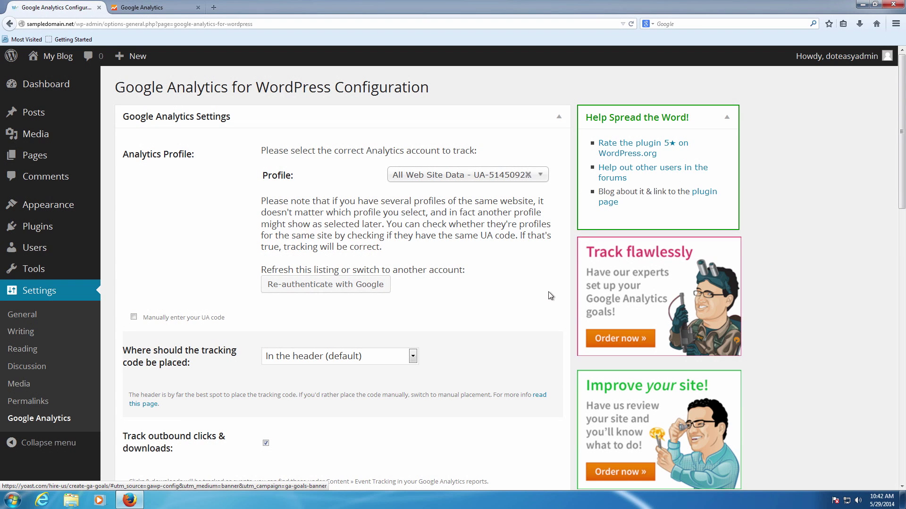
{"action": "scroll", "coordinate": [466, 257], "scroll_direction": "down", "scroll_amount": 5}
{"action": "scroll", "coordinate": [467, 255], "scroll_direction": "up", "scroll_amount": 1}
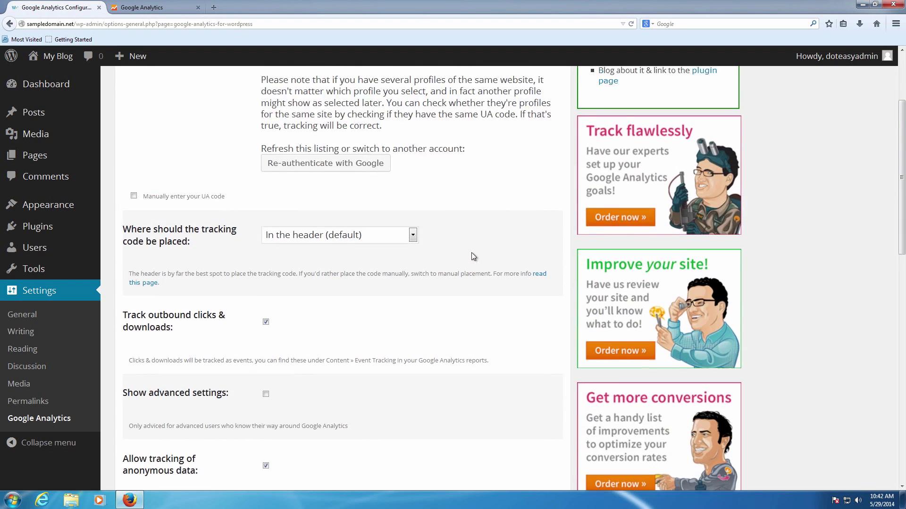
{"action": "scroll", "coordinate": [472, 254], "scroll_direction": "up", "scroll_amount": 5}
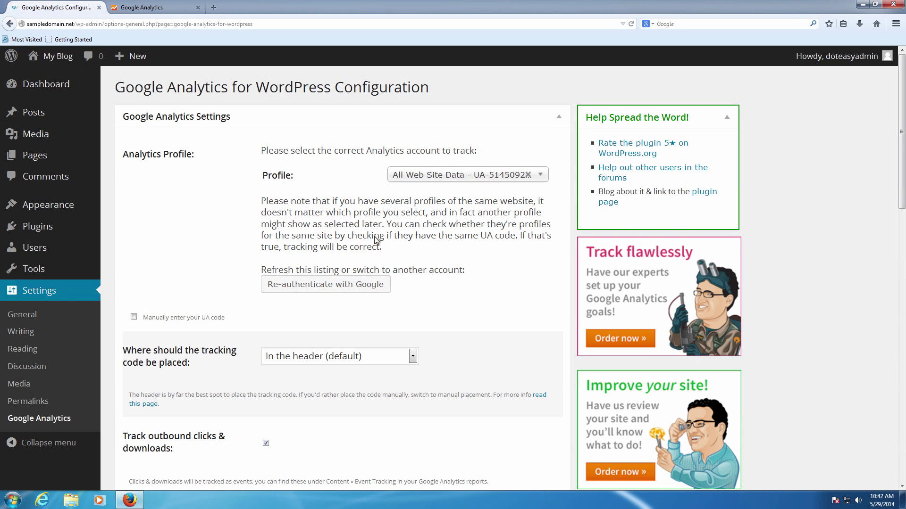
{"action": "scroll", "coordinate": [374, 236], "scroll_direction": "down", "scroll_amount": 2}
{"action": "scroll", "coordinate": [375, 236], "scroll_direction": "down", "scroll_amount": 4}
{"action": "scroll", "coordinate": [375, 237], "scroll_direction": "down", "scroll_amount": 2}
{"action": "scroll", "coordinate": [374, 237], "scroll_direction": "down", "scroll_amount": 2}
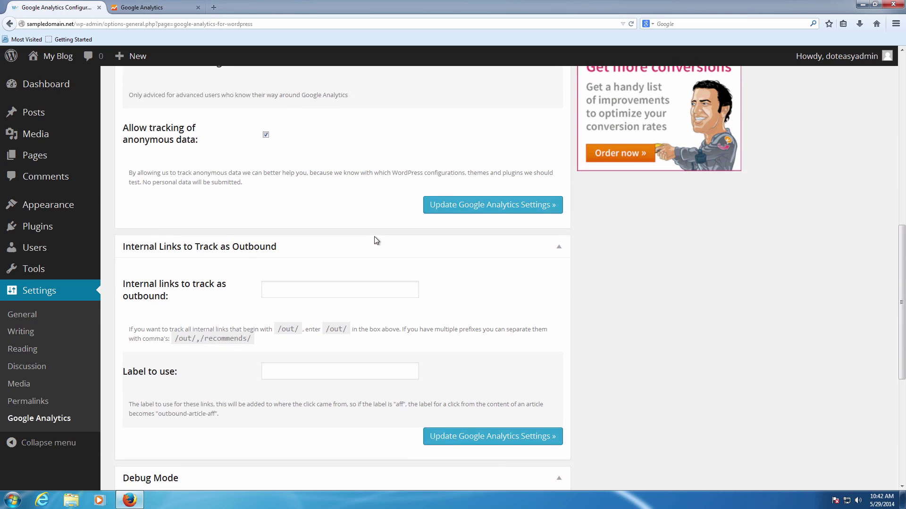
{"action": "middle_click", "coordinate": [374, 236]}
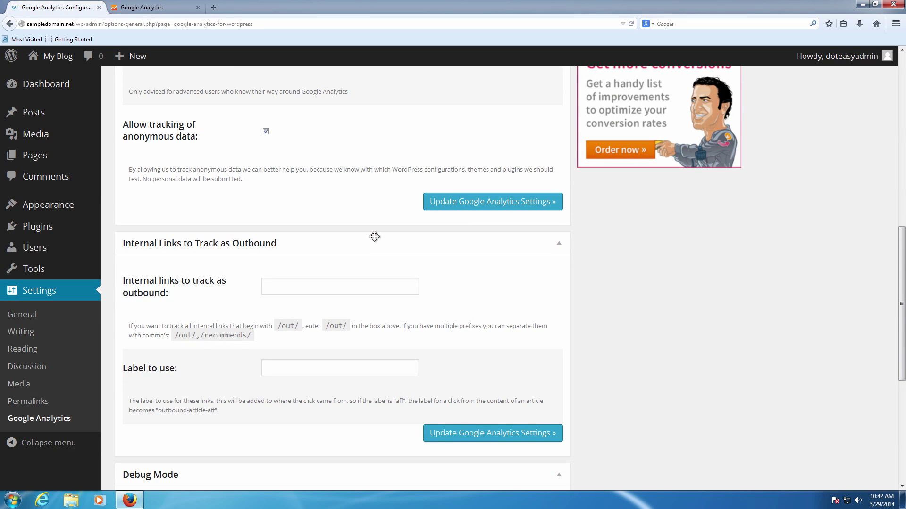